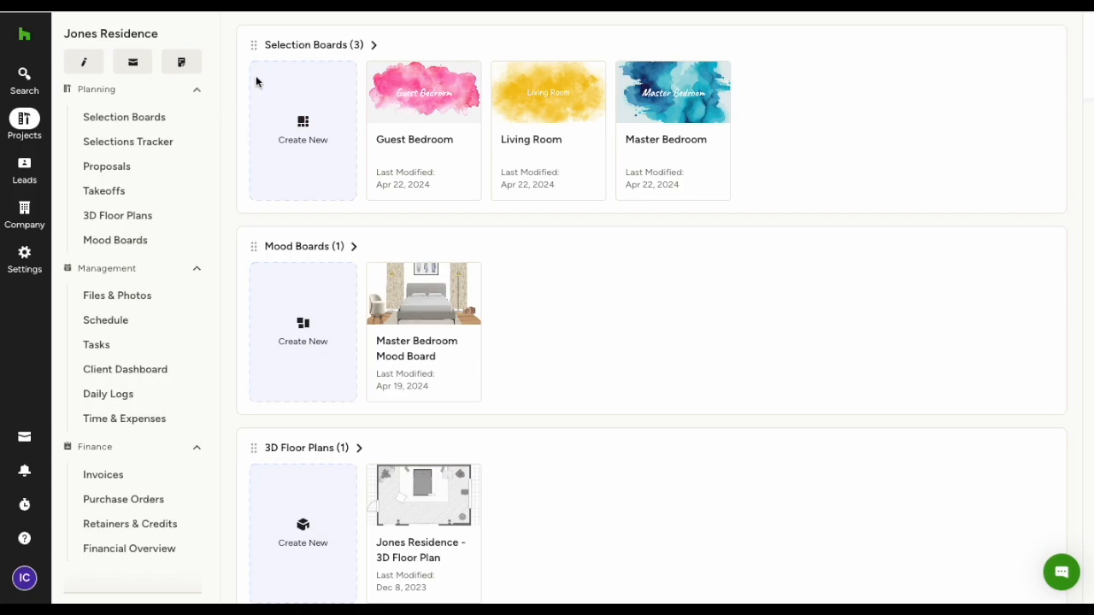
- Open the project's Selections Tracker, first through its selection boards and again from the project overview
{"action": "left_click", "coordinate": [301, 45]}
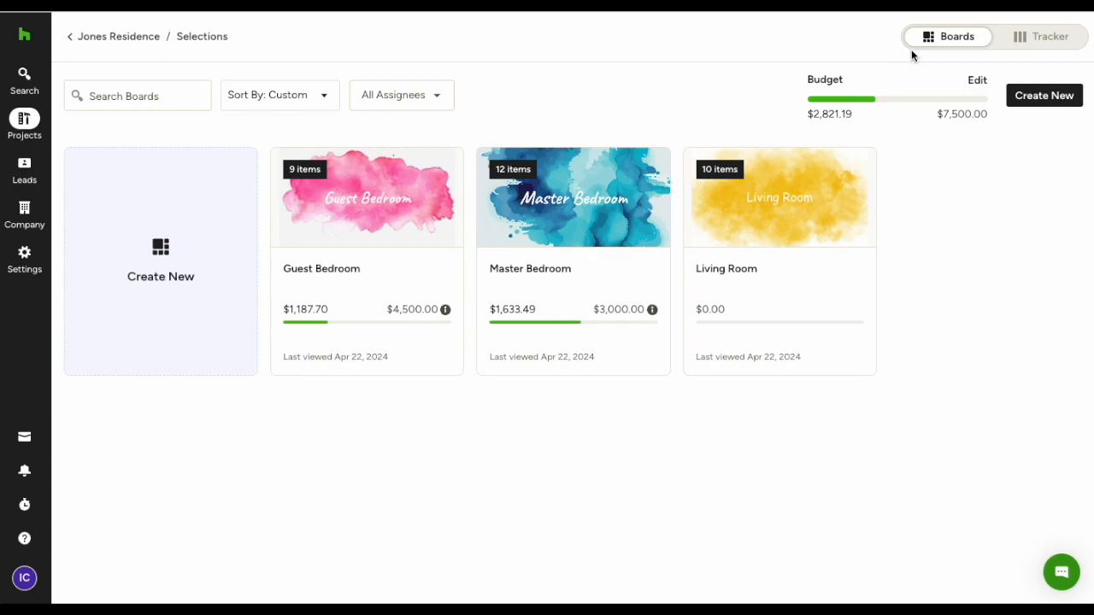
{"action": "left_click", "coordinate": [1042, 38]}
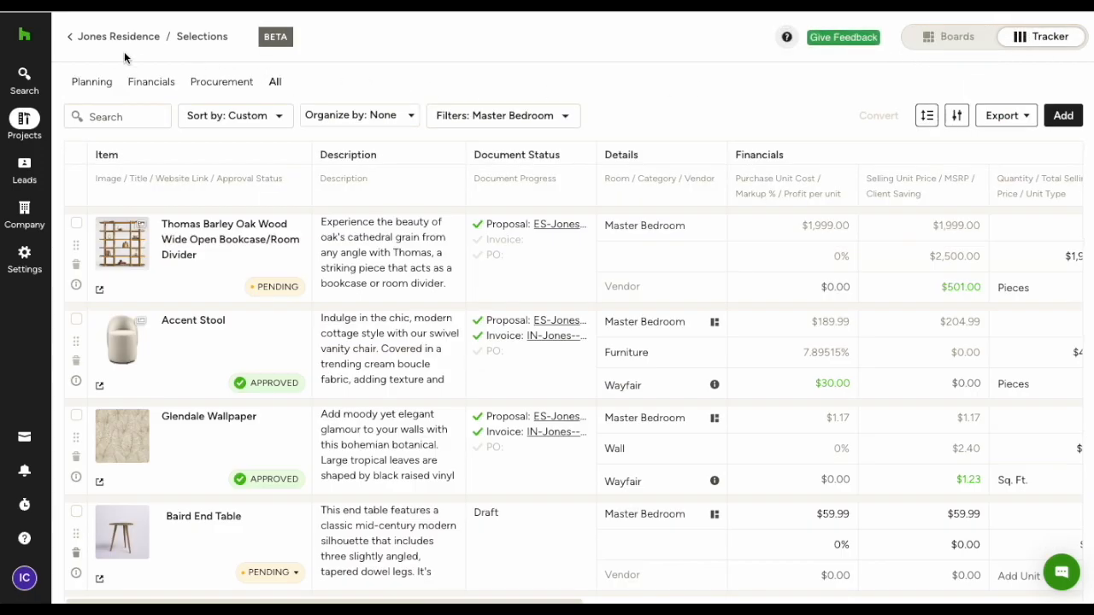
{"action": "left_click", "coordinate": [119, 39]}
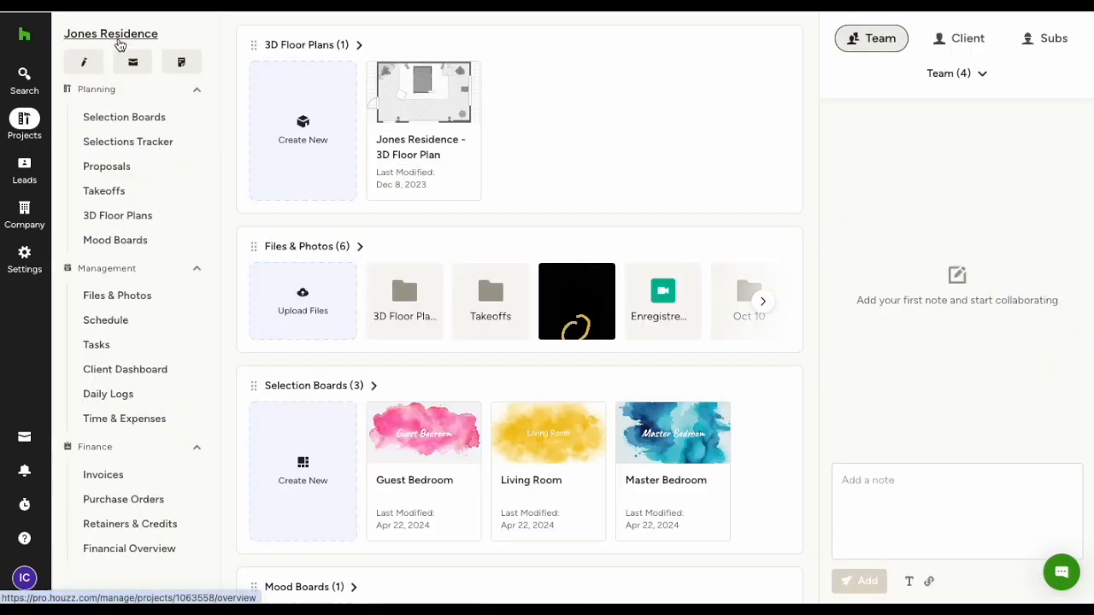
{"action": "left_click", "coordinate": [137, 151]}
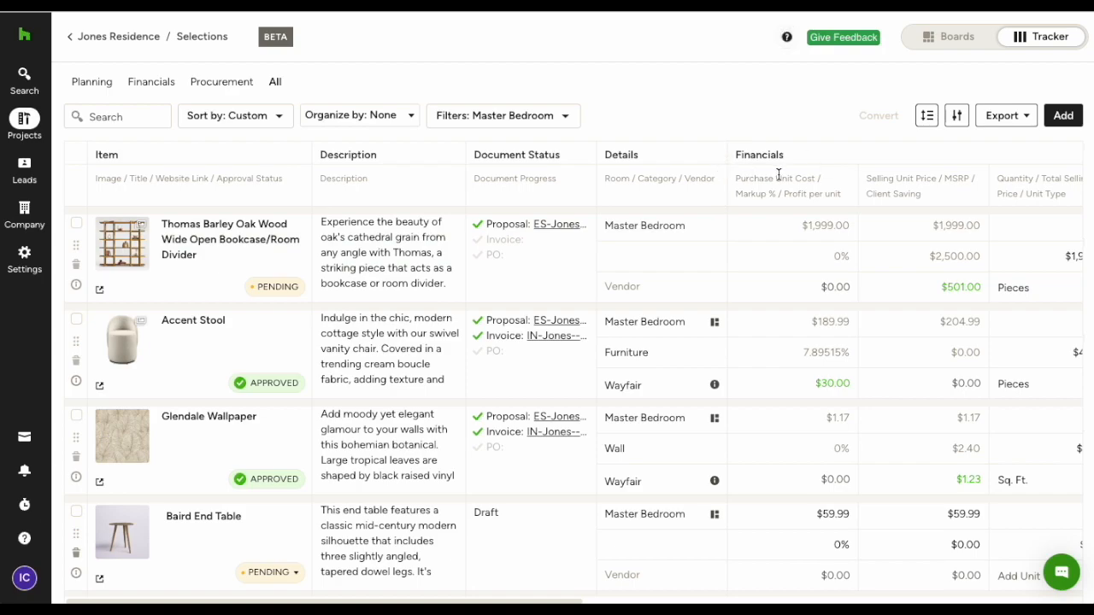
- Examine the tracker's financials, shipping, specifications and order tracking columns across the item table
{"action": "scroll", "coordinate": [779, 176], "scroll_direction": "right", "scroll_amount": 5}
{"action": "scroll", "coordinate": [778, 173], "scroll_direction": "right", "scroll_amount": 2}
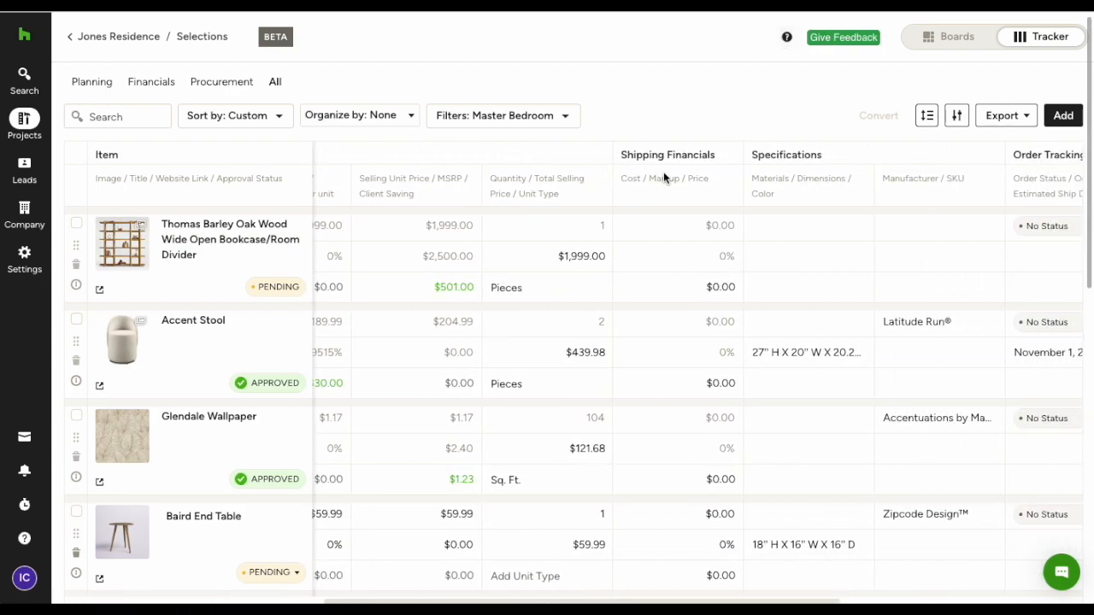
{"action": "scroll", "coordinate": [700, 160], "scroll_direction": "right", "scroll_amount": 4}
{"action": "scroll", "coordinate": [700, 160], "scroll_direction": "right", "scroll_amount": 3}
{"action": "scroll", "coordinate": [697, 167], "scroll_direction": "right", "scroll_amount": 2}
{"action": "scroll", "coordinate": [697, 172], "scroll_direction": "left", "scroll_amount": 12}
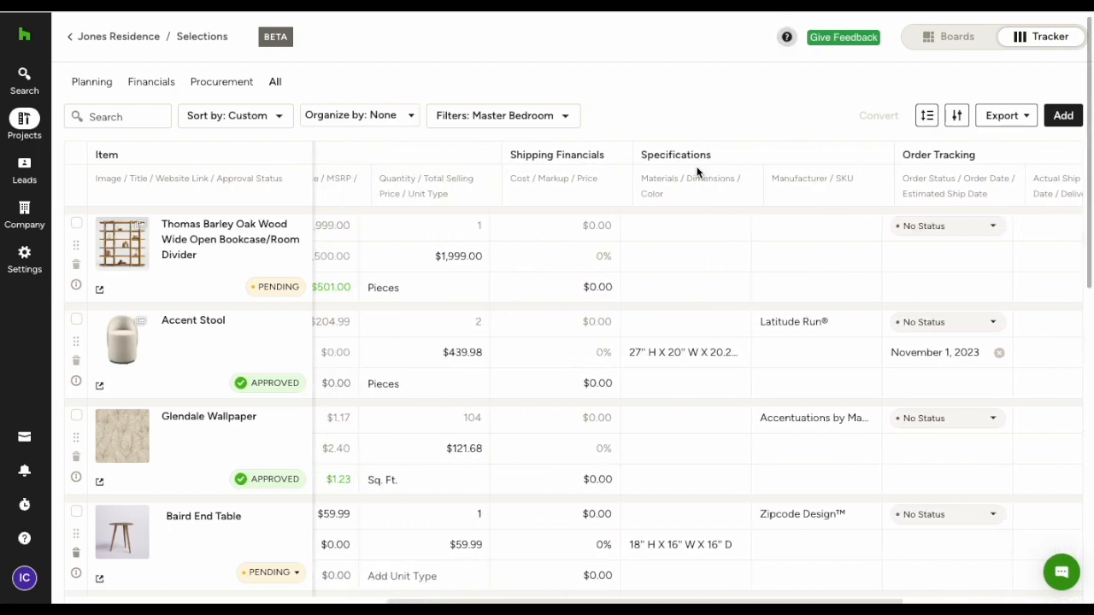
{"action": "scroll", "coordinate": [697, 172], "scroll_direction": "left", "scroll_amount": 1}
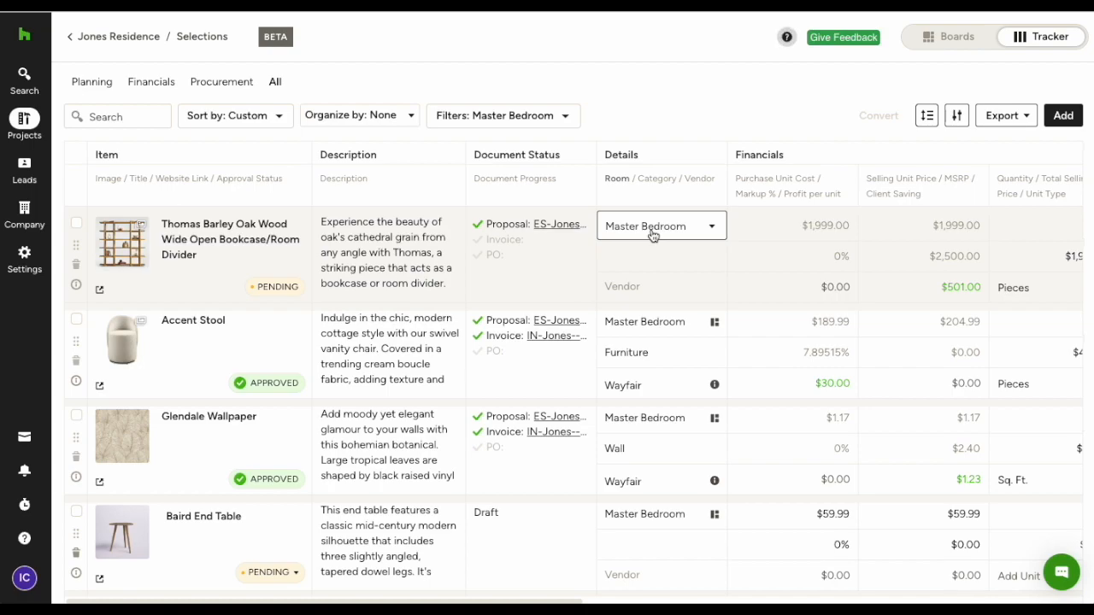
- Switch the tracker's layout to Flat and back to Stacked
{"action": "left_click", "coordinate": [929, 119]}
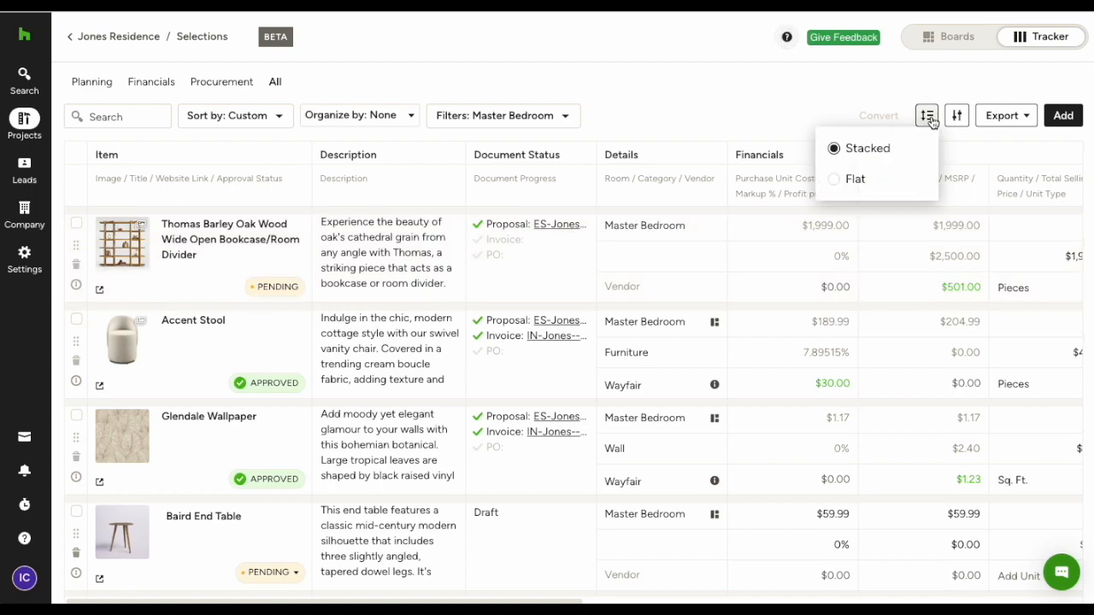
{"action": "left_click", "coordinate": [835, 179]}
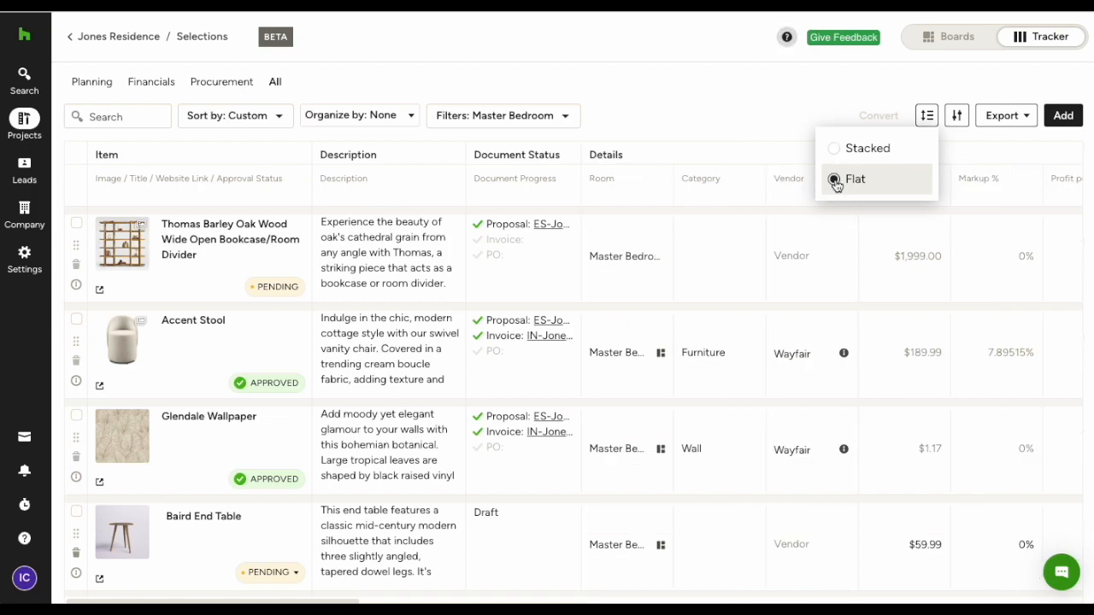
{"action": "left_click", "coordinate": [767, 133]}
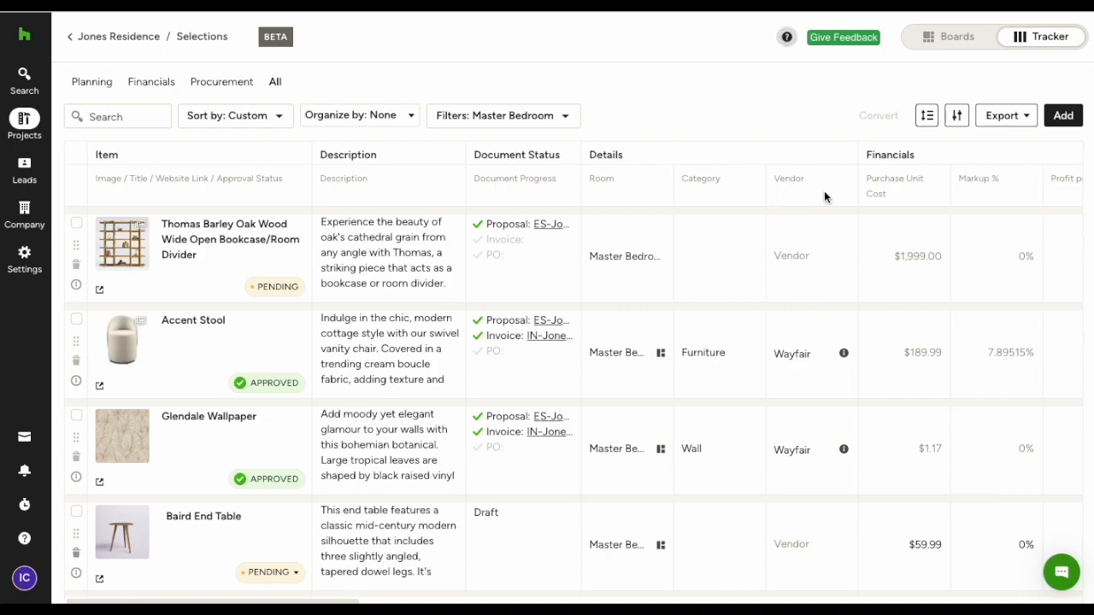
{"action": "left_click", "coordinate": [929, 117]}
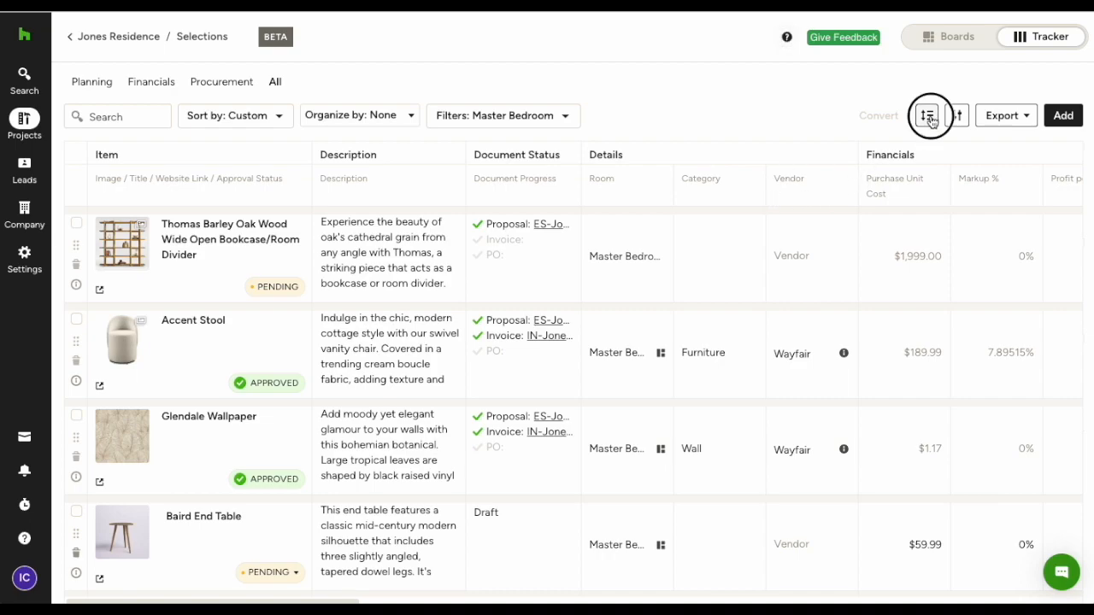
{"action": "left_click", "coordinate": [836, 149]}
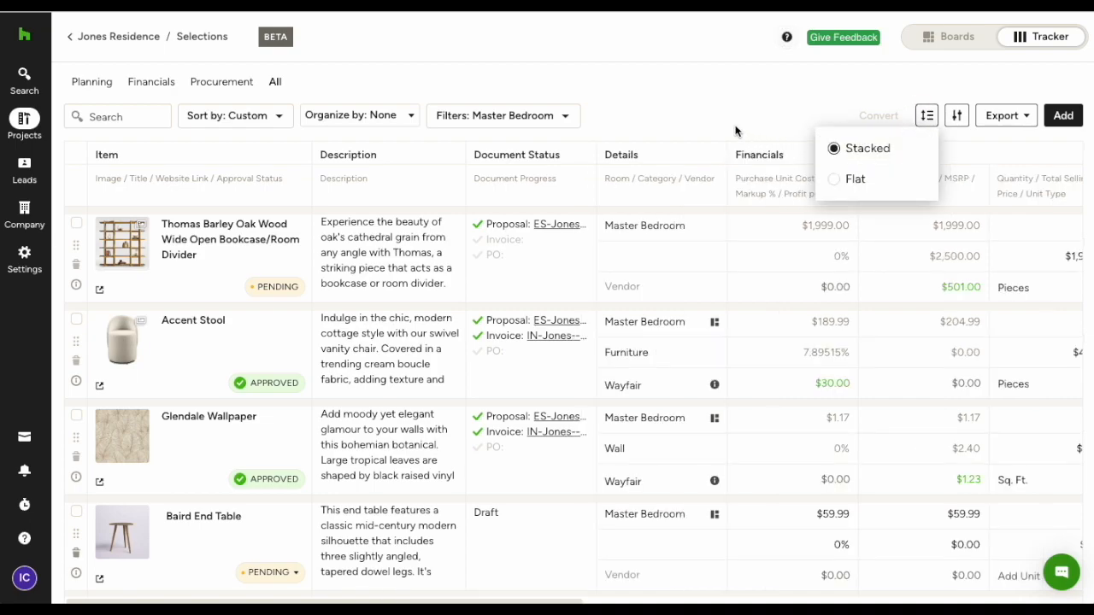
{"action": "left_click", "coordinate": [735, 131]}
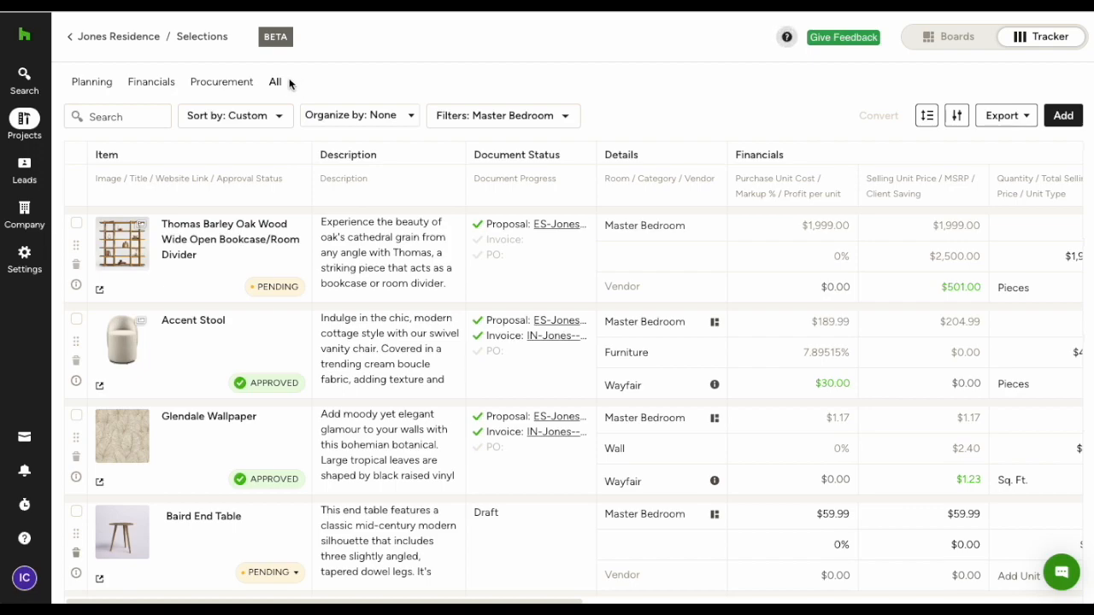
- Show the Procurement view of the tracker and add a filter for the vendor Wayfair
{"action": "left_click", "coordinate": [220, 86]}
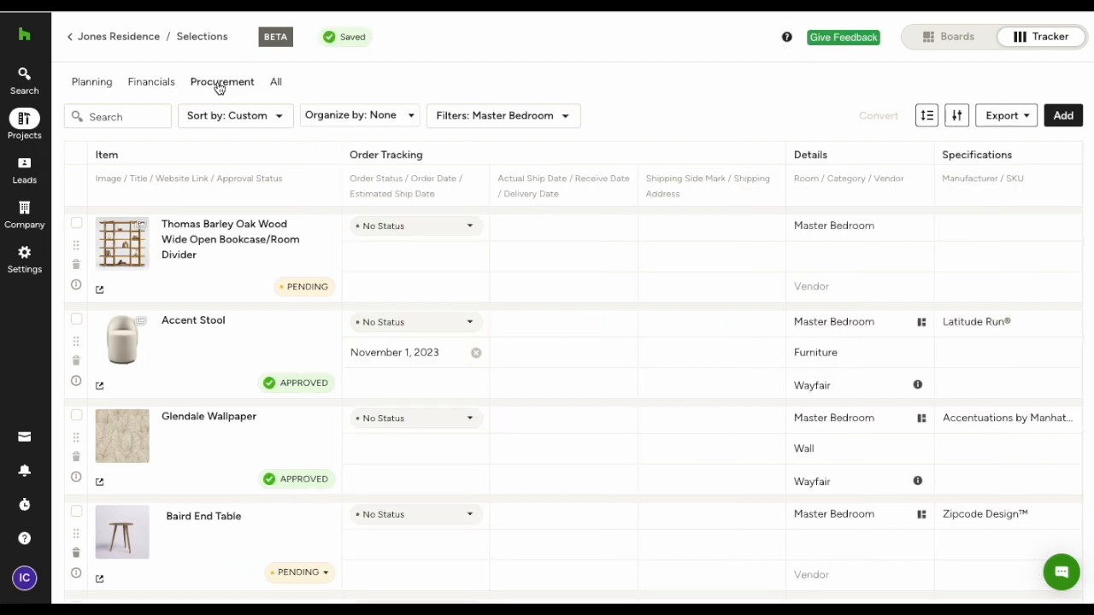
{"action": "left_click", "coordinate": [562, 118]}
{"action": "left_click", "coordinate": [557, 336]}
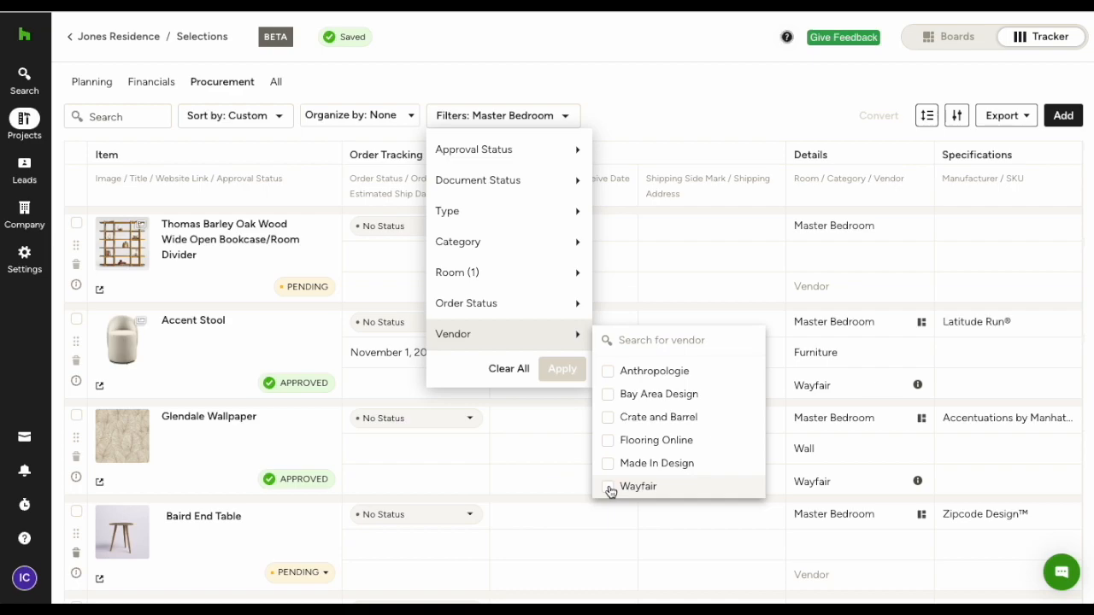
{"action": "left_click", "coordinate": [609, 489]}
{"action": "left_click", "coordinate": [557, 370]}
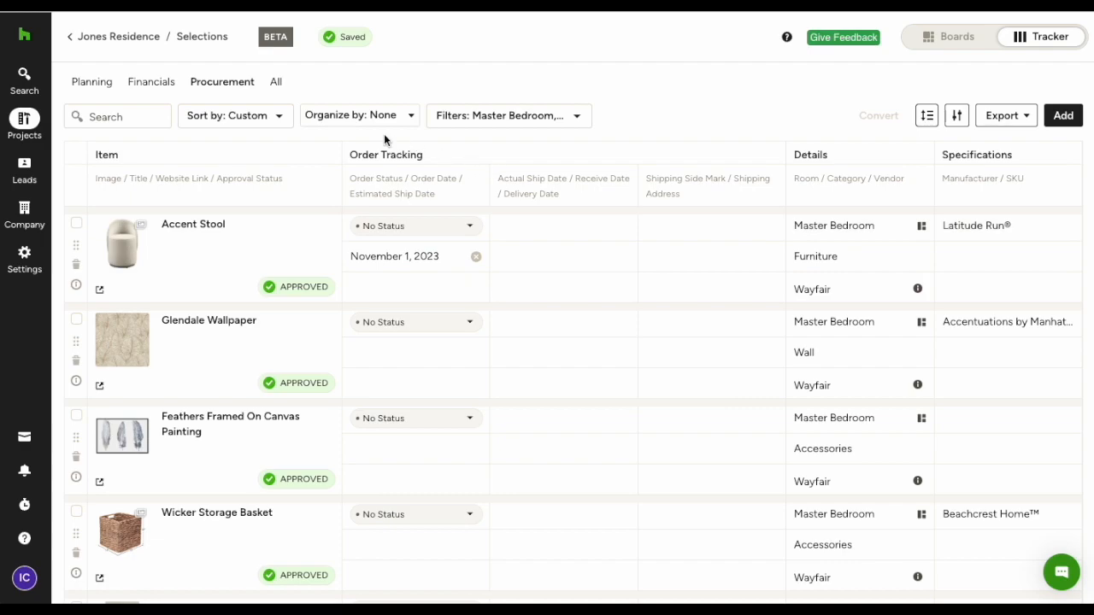
{"action": "left_click", "coordinate": [279, 118]}
{"action": "left_click", "coordinate": [280, 118]}
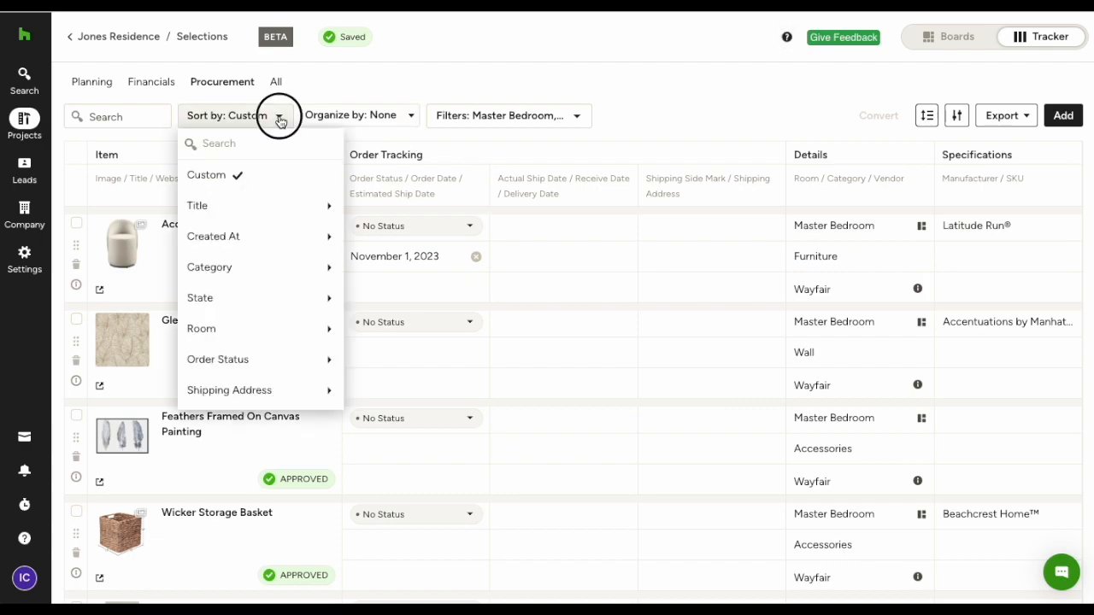
{"action": "left_click", "coordinate": [410, 118]}
{"action": "left_click", "coordinate": [410, 119]}
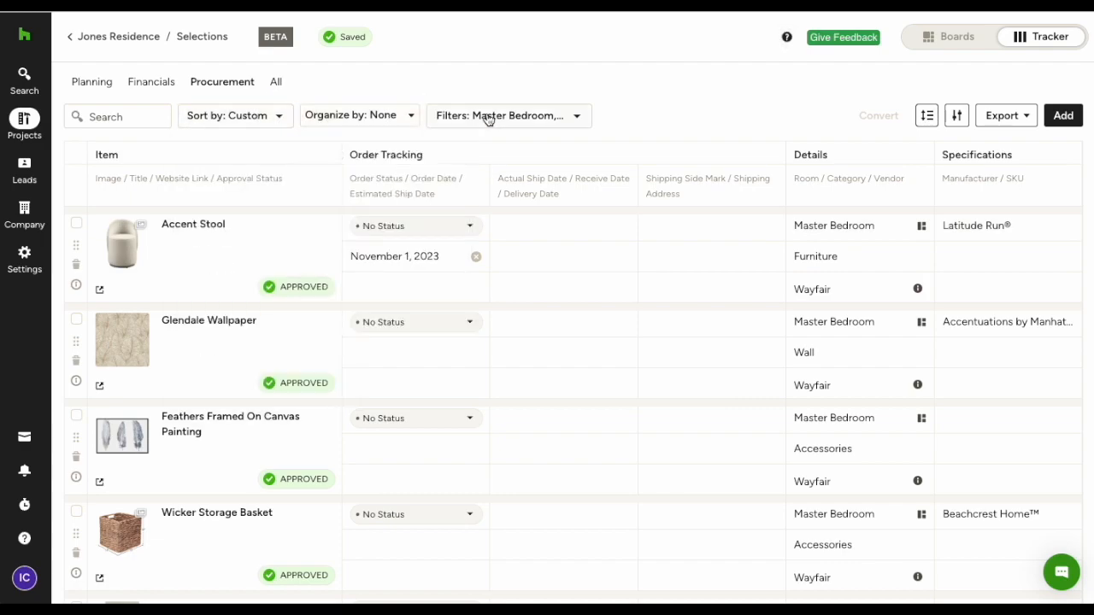
- Clear all filters from the procurement list, including the room and vendor filters
{"action": "left_click", "coordinate": [572, 118]}
{"action": "left_click", "coordinate": [571, 116]}
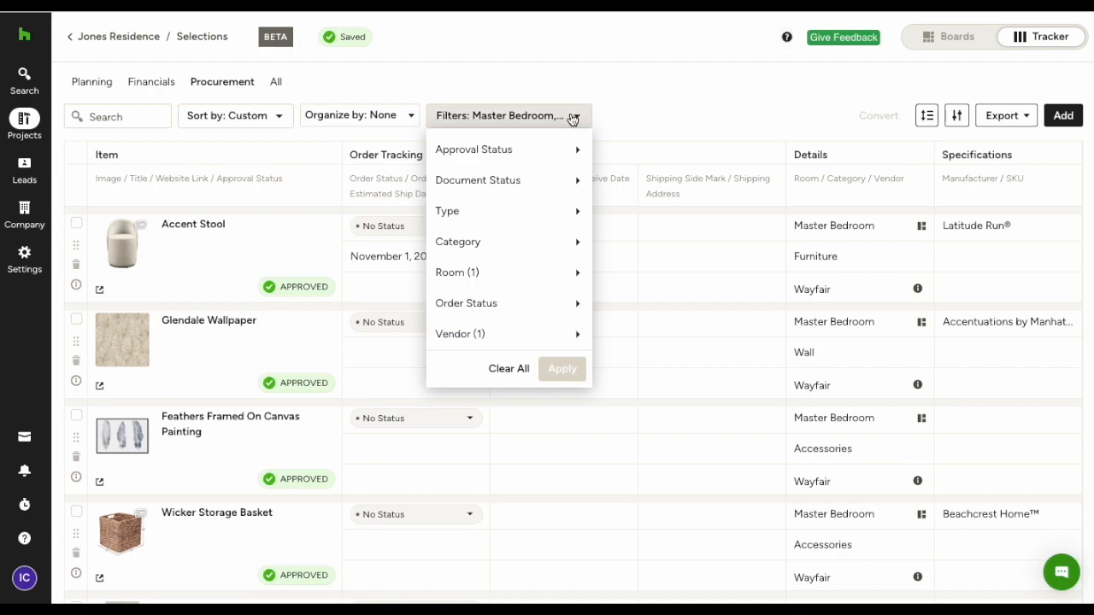
{"action": "left_click", "coordinate": [570, 116]}
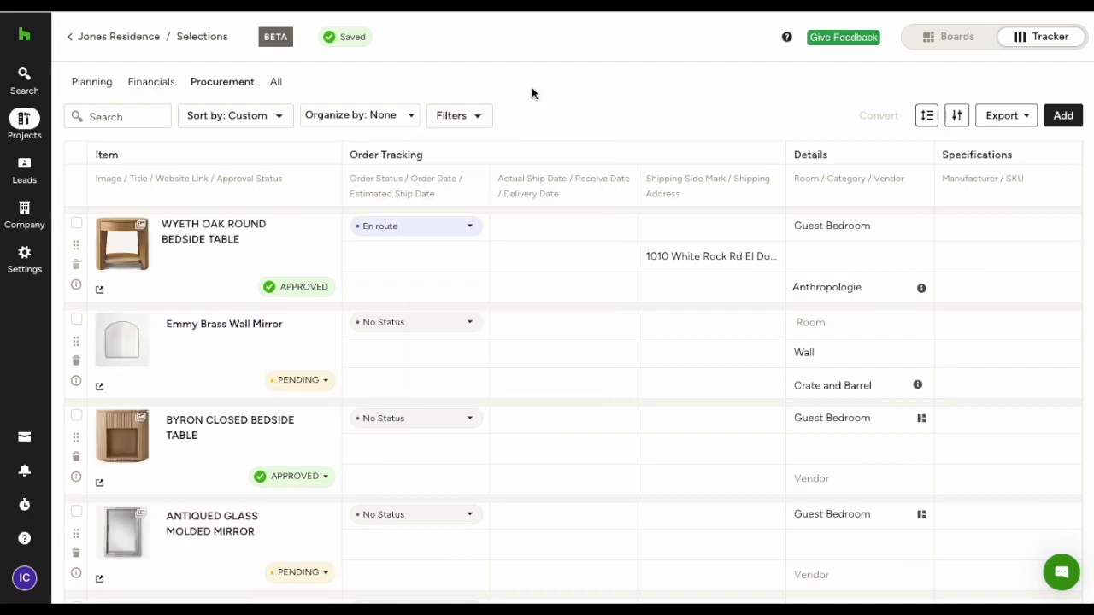
- Organize the procurement items by Vendor, and regroup them by Order Status
{"action": "left_click", "coordinate": [408, 120]}
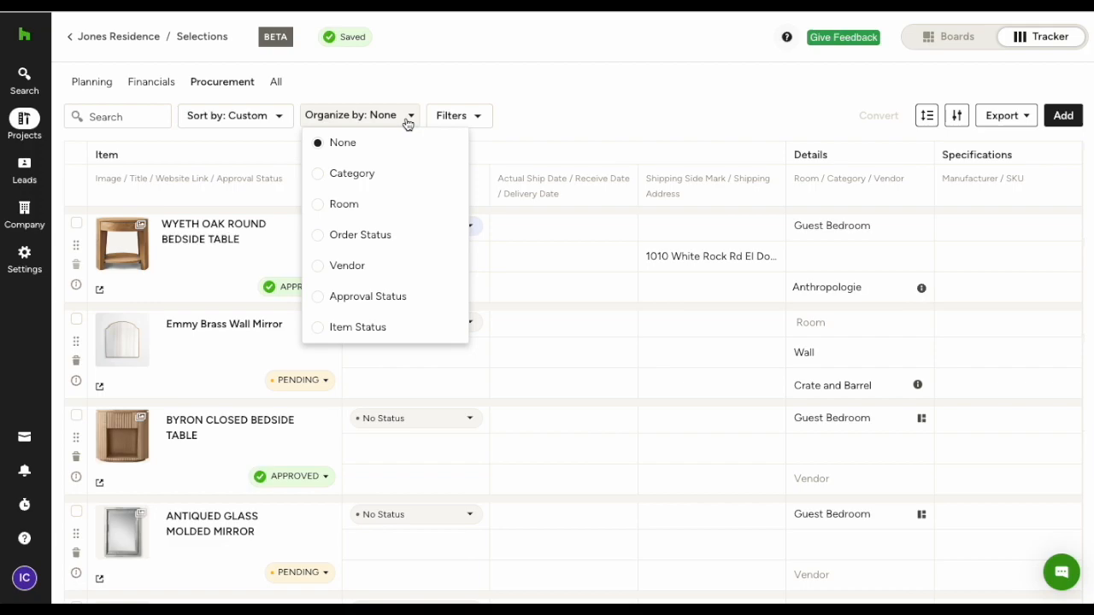
{"action": "left_click", "coordinate": [319, 268]}
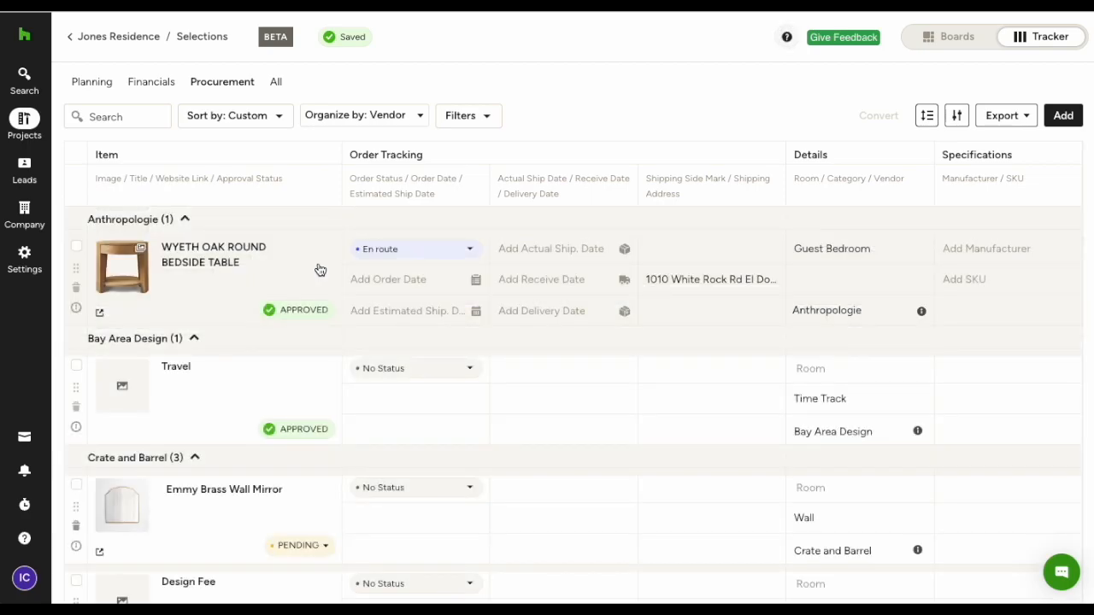
{"action": "left_click", "coordinate": [414, 120]}
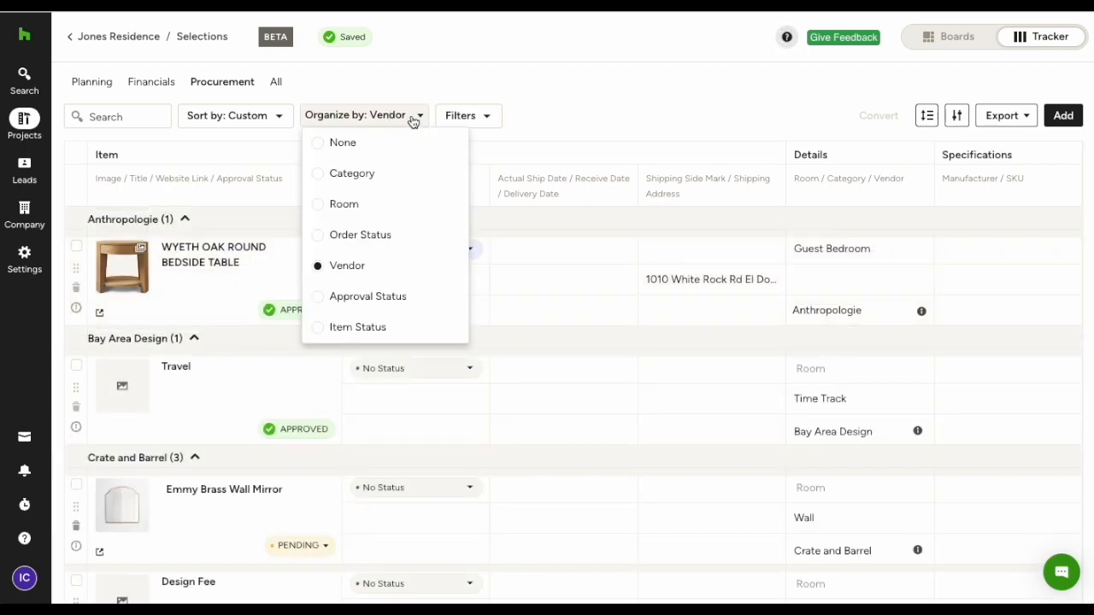
{"action": "left_click", "coordinate": [319, 243]}
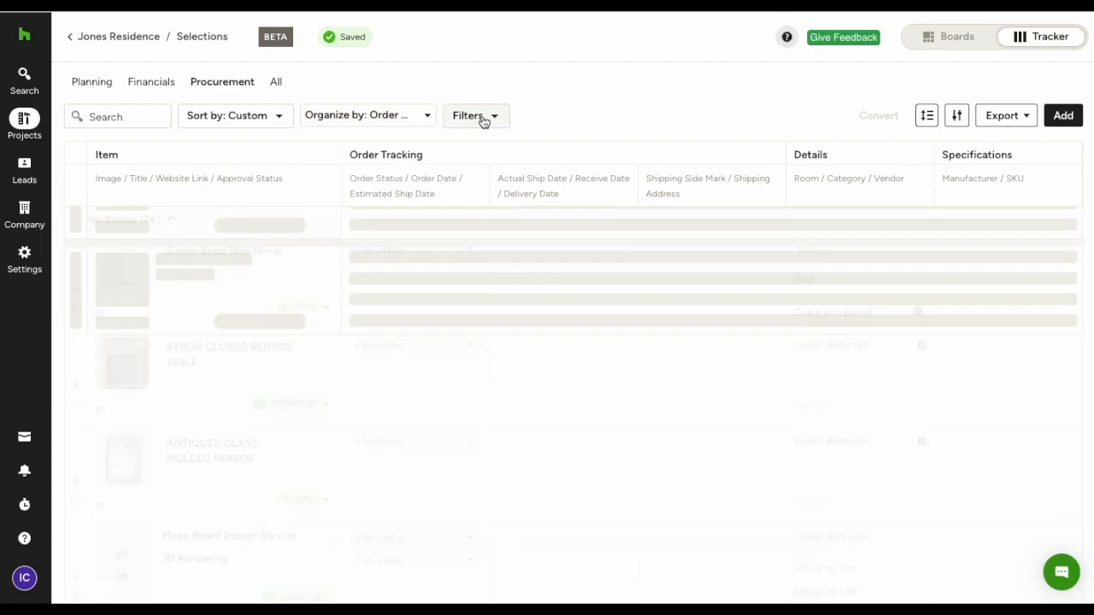
- Filter the procurement items to those with the order status En route
{"action": "left_click", "coordinate": [491, 119]}
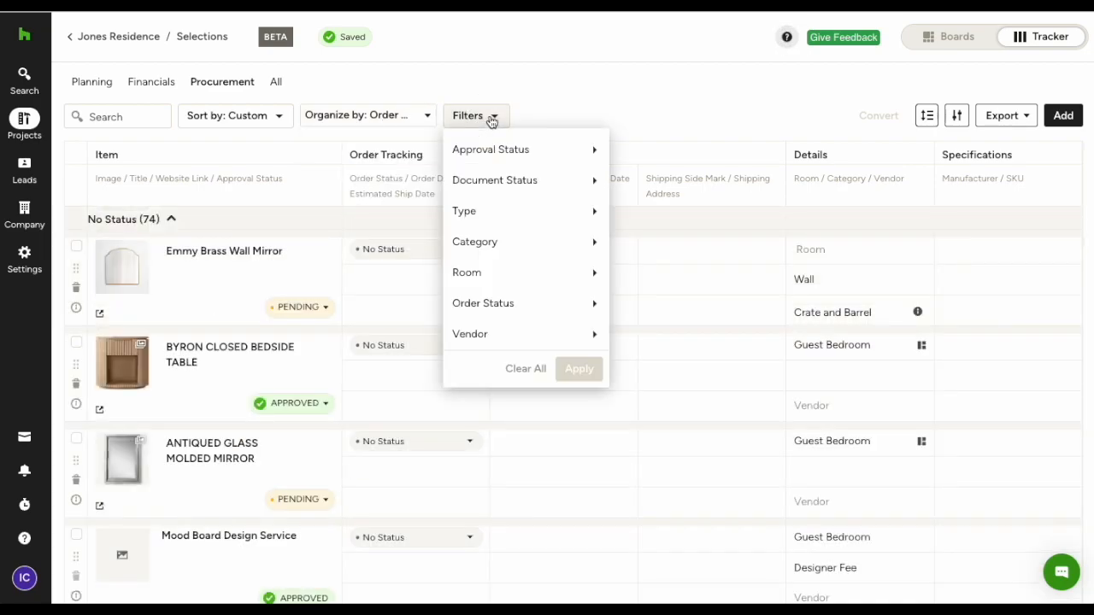
{"action": "mouse_move", "coordinate": [549, 302]}
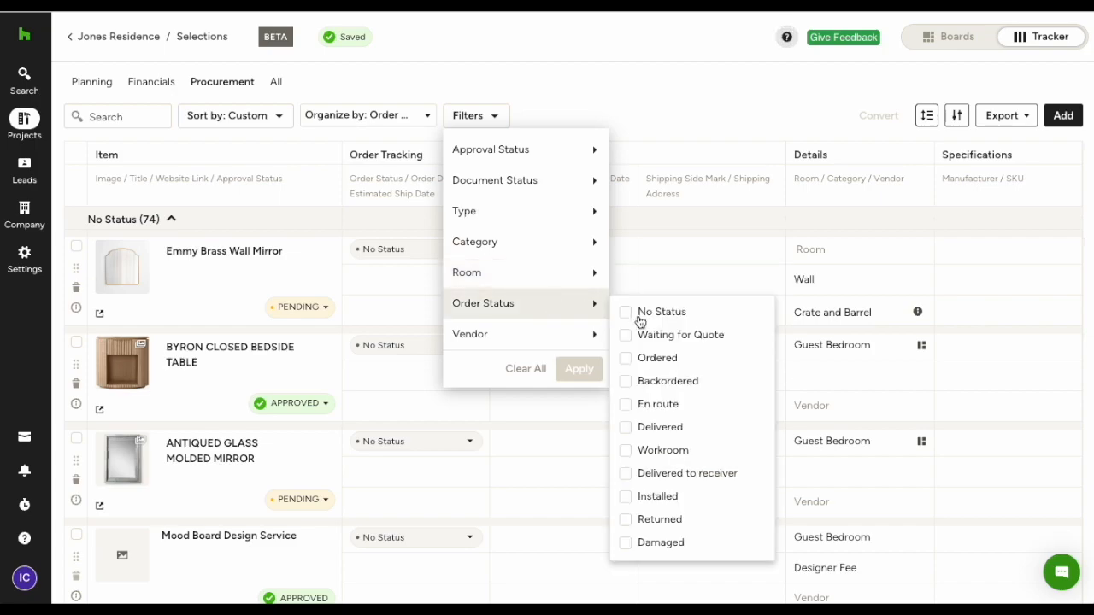
{"action": "left_click", "coordinate": [625, 405]}
{"action": "left_click", "coordinate": [579, 370]}
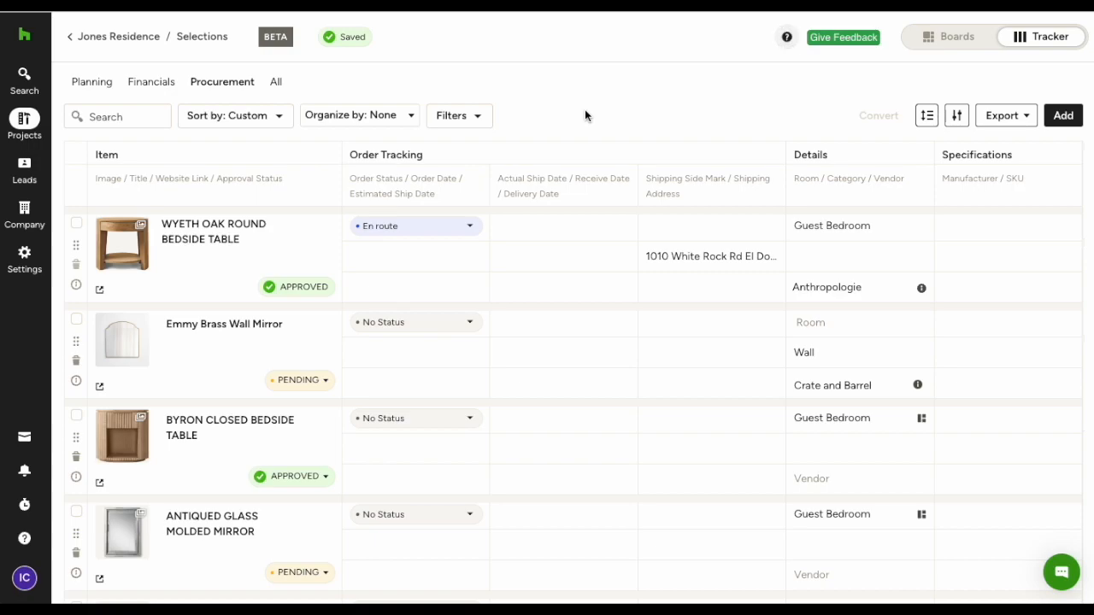
- Add the Lamp product from the library to the tracker and close the library
{"action": "left_click", "coordinate": [1069, 121]}
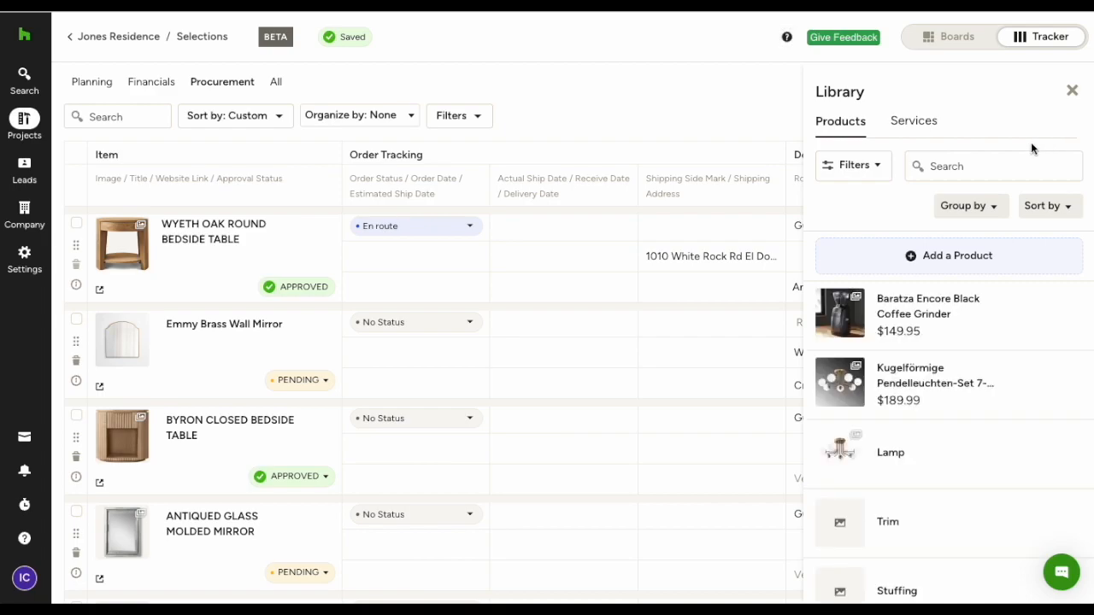
{"action": "left_click", "coordinate": [920, 452]}
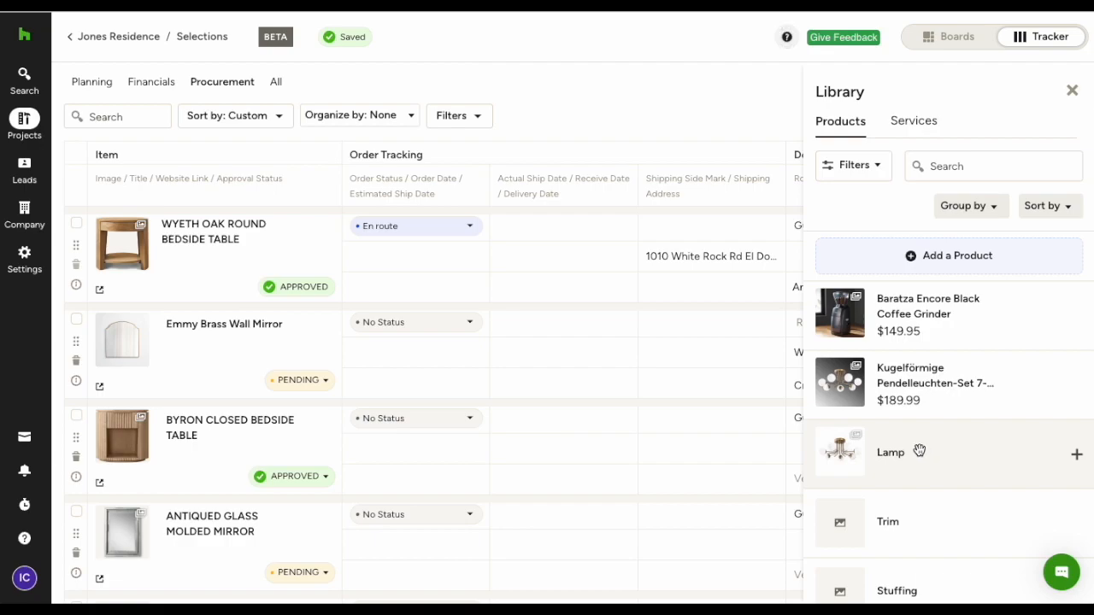
{"action": "left_click", "coordinate": [1072, 91]}
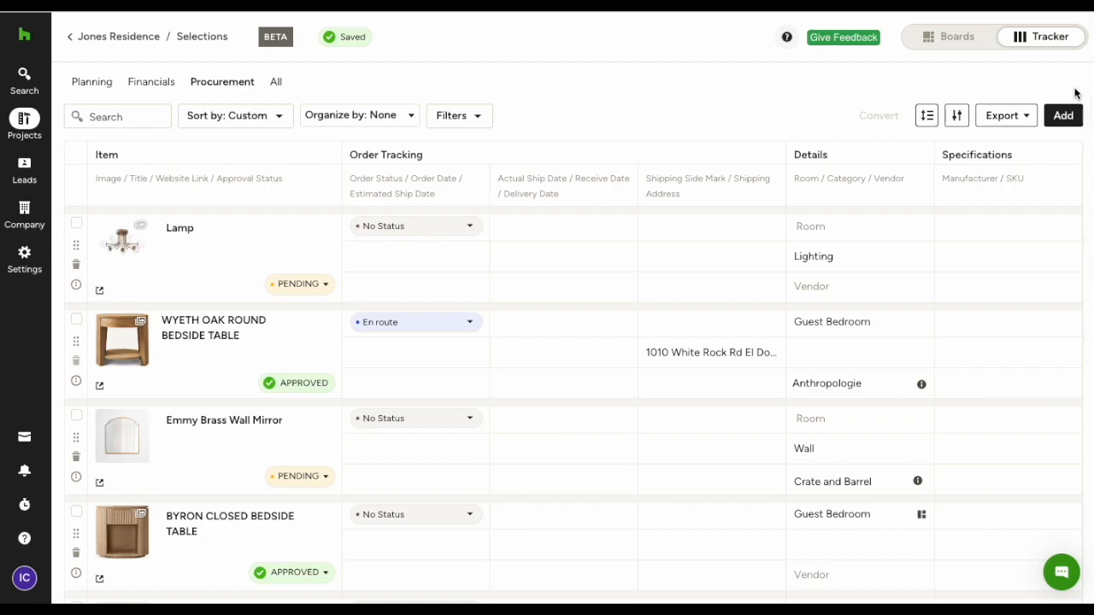
- Set the Byron Closed Bedside Table's order date to April 22, 2024 and its order status to Ordered
{"action": "scroll", "coordinate": [632, 222], "scroll_direction": "down", "scroll_amount": 3}
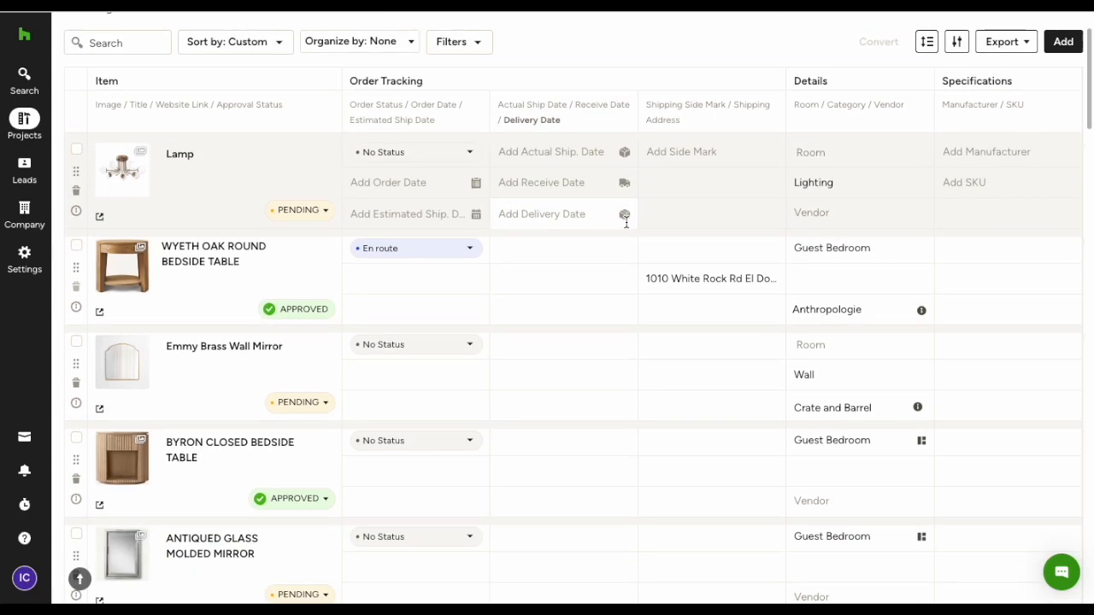
{"action": "left_click", "coordinate": [414, 379]}
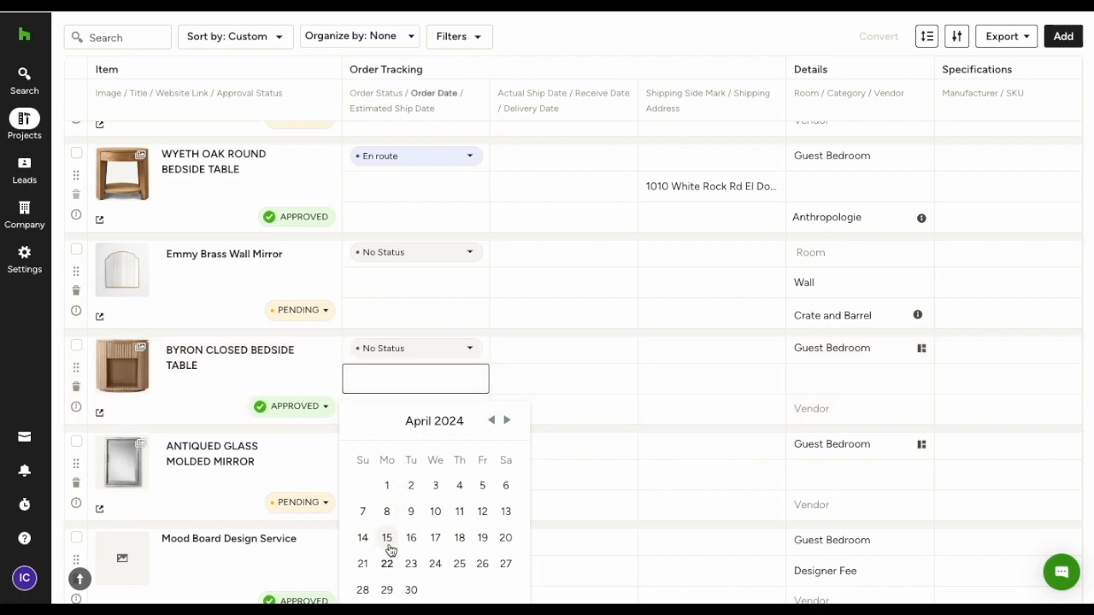
{"action": "left_click", "coordinate": [387, 564]}
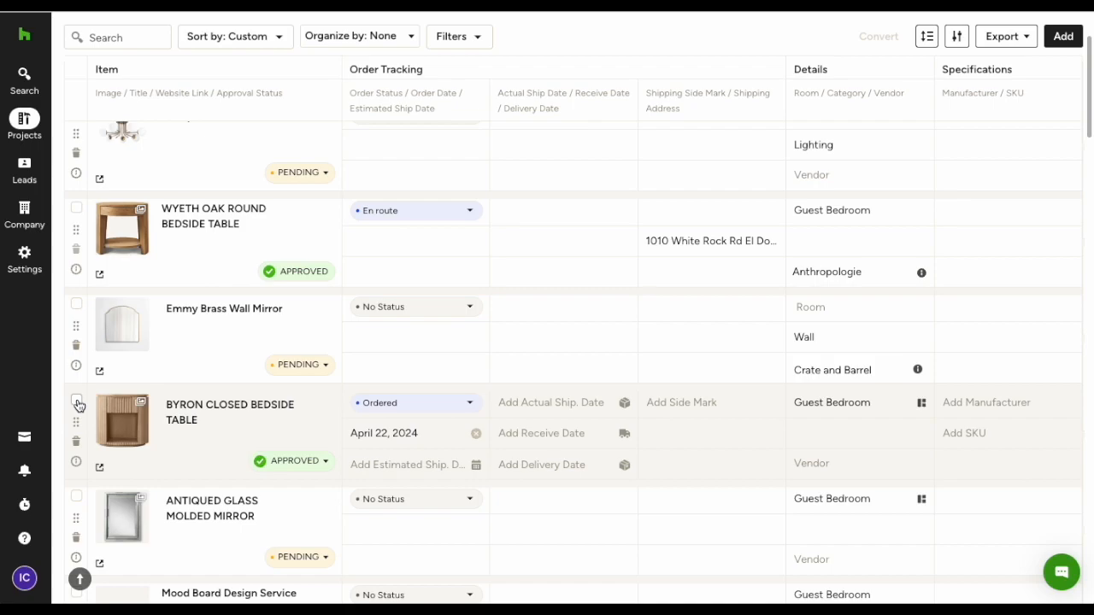
- Select the Byron Closed Bedside Table, Emmy Brass Wall Mirror and Wyeth Oak Round Bedside Table, and open them for bulk editing
{"action": "left_click", "coordinate": [76, 401]}
{"action": "left_click", "coordinate": [76, 305]}
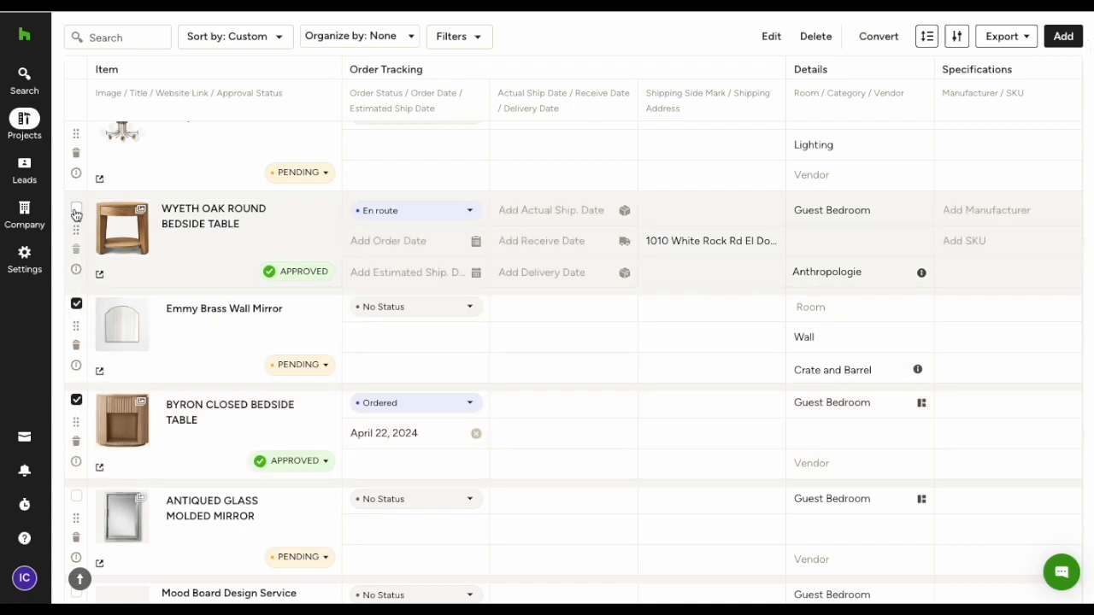
{"action": "left_click", "coordinate": [76, 210]}
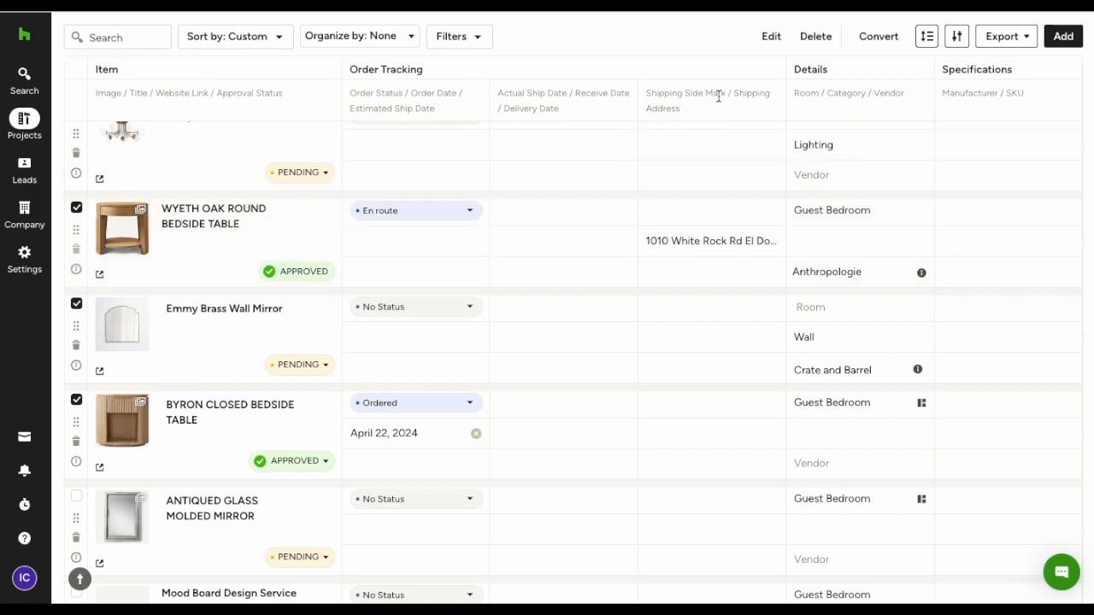
{"action": "left_click", "coordinate": [769, 39]}
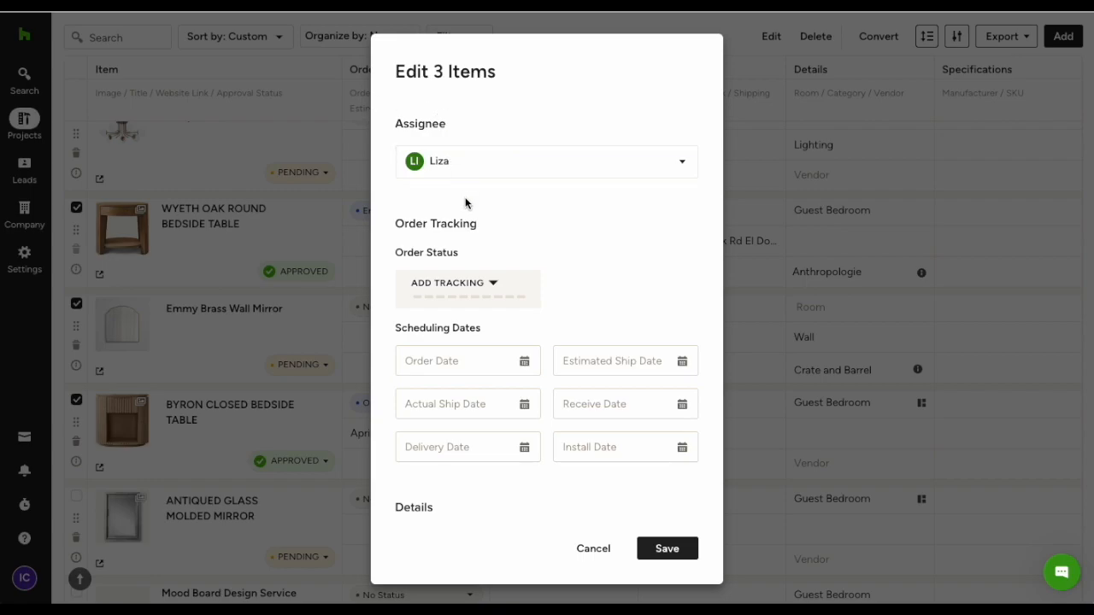
- Set the selected items' order status to Delivered, order date to April 22, 2024 and receive date to April 23, 2024, and save
{"action": "left_click", "coordinate": [494, 285]}
{"action": "left_click", "coordinate": [412, 452]}
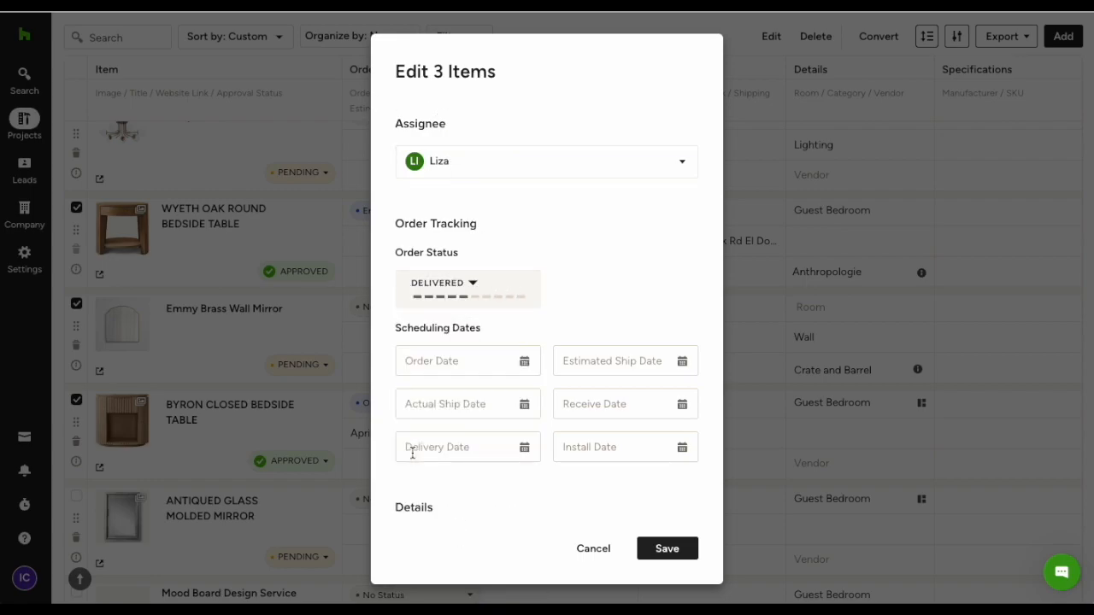
{"action": "left_click", "coordinate": [448, 372]}
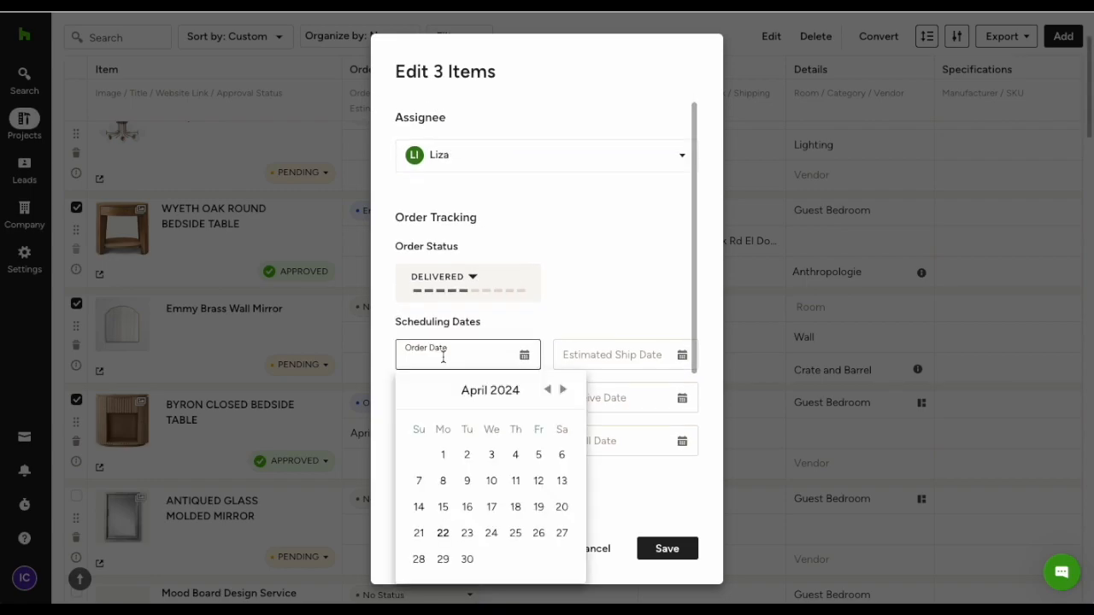
{"action": "left_click", "coordinate": [442, 530]}
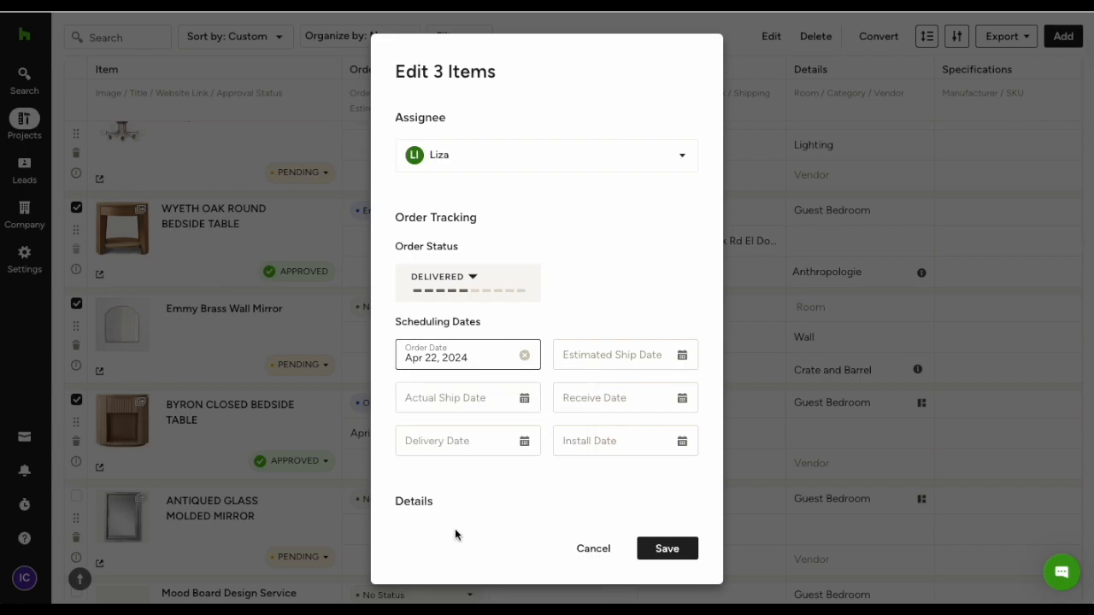
{"action": "left_click", "coordinate": [610, 400]}
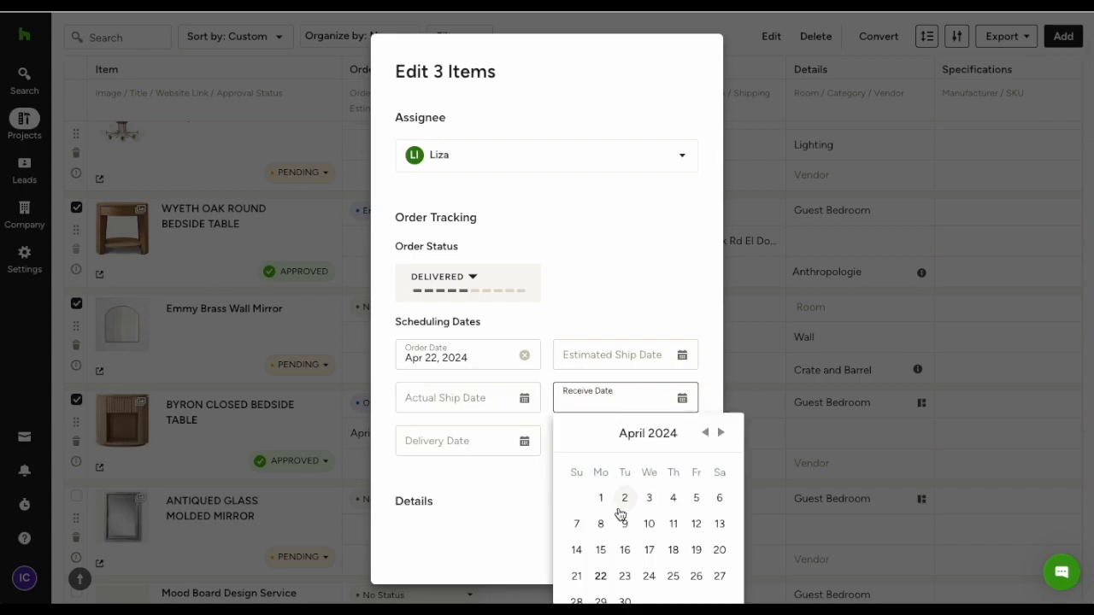
{"action": "left_click", "coordinate": [625, 578]}
{"action": "left_click", "coordinate": [661, 553]}
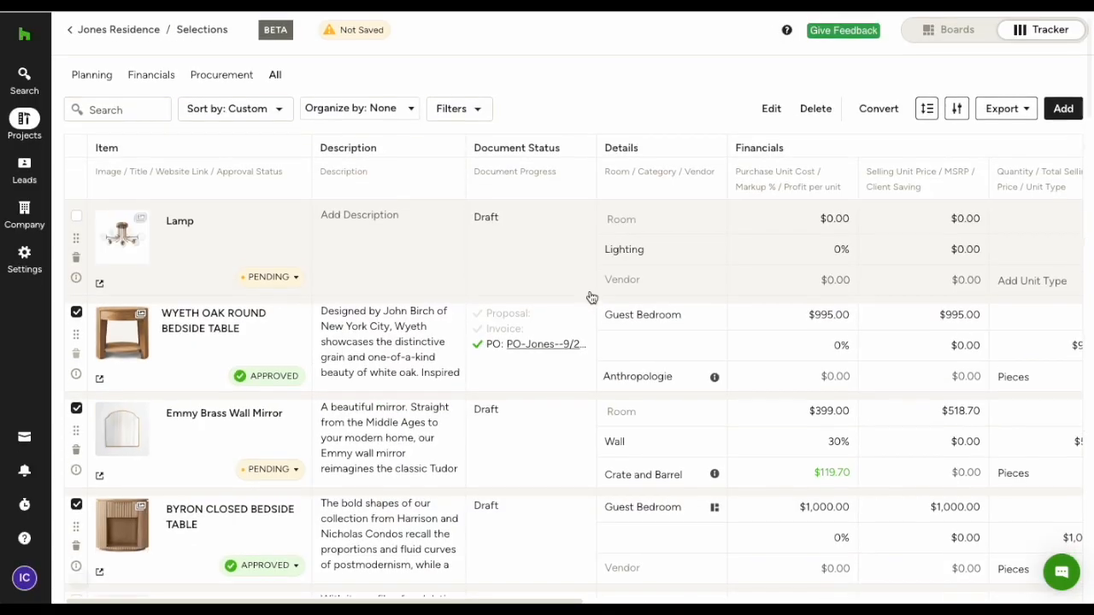
- Open the customization of the All view, try hiding the Category field, and look through the remaining fields
{"action": "scroll", "coordinate": [570, 112], "scroll_direction": "down", "scroll_amount": 1}
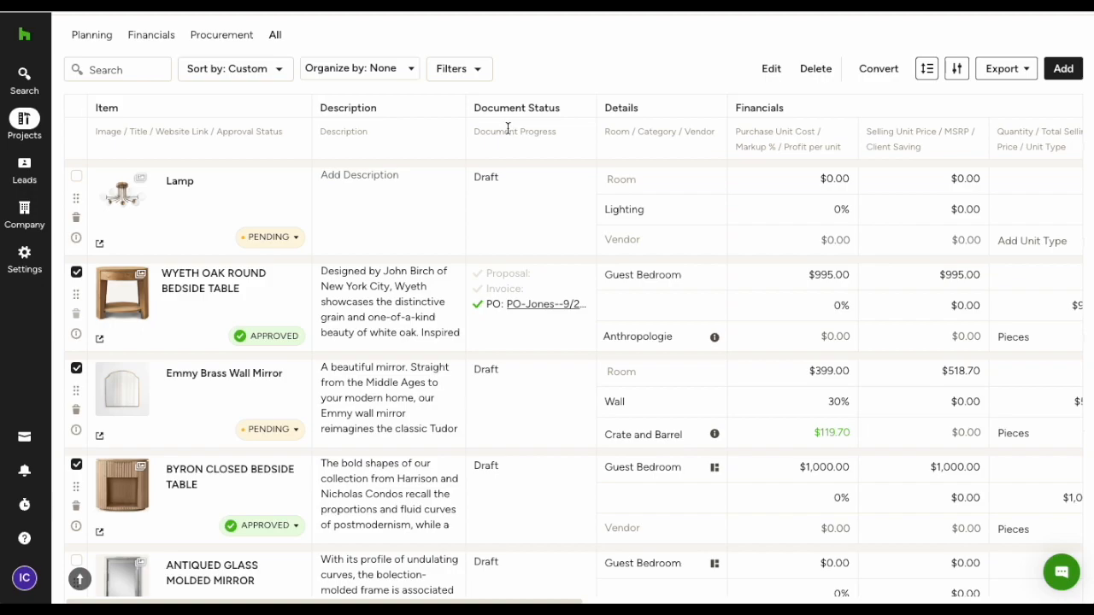
{"action": "scroll", "coordinate": [544, 309], "scroll_direction": "down", "scroll_amount": 2}
{"action": "scroll", "coordinate": [545, 310], "scroll_direction": "down", "scroll_amount": 6}
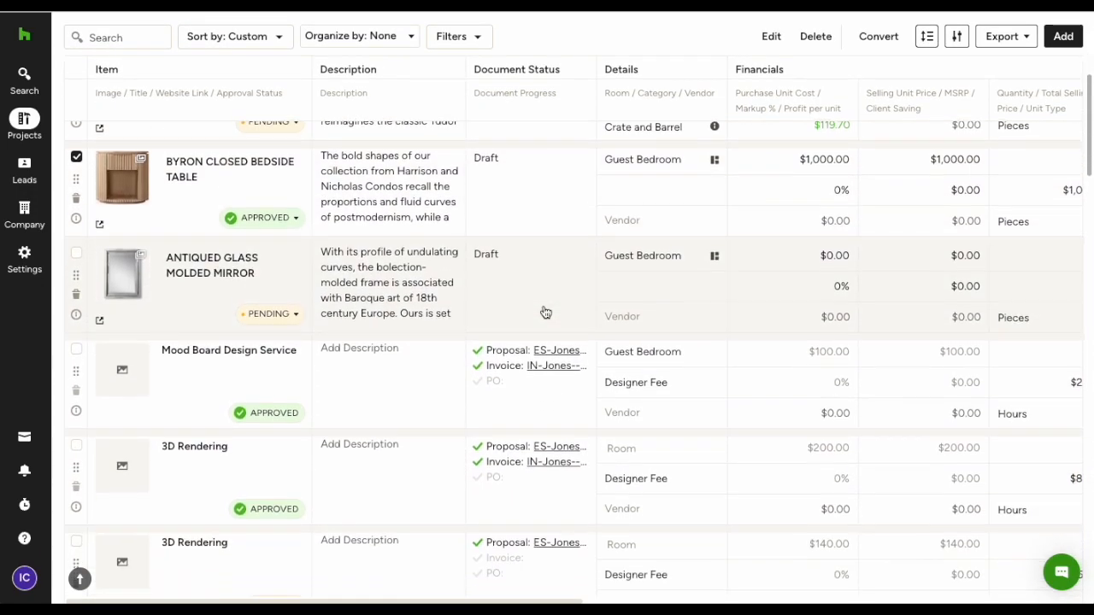
{"action": "mouse_move", "coordinate": [507, 493]}
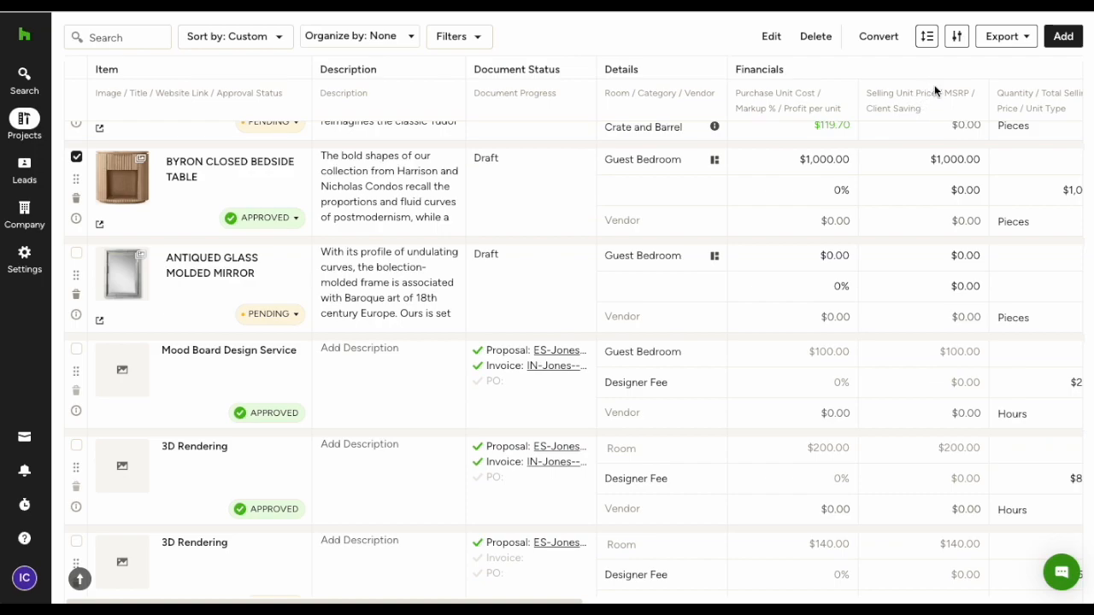
{"action": "left_click", "coordinate": [958, 41]}
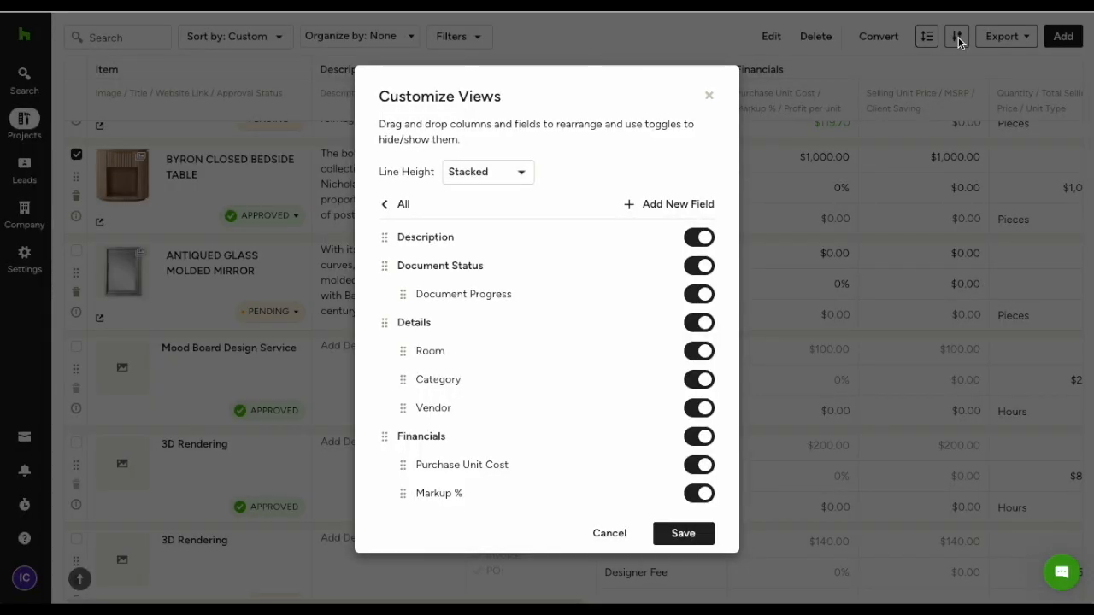
{"action": "left_click", "coordinate": [699, 380]}
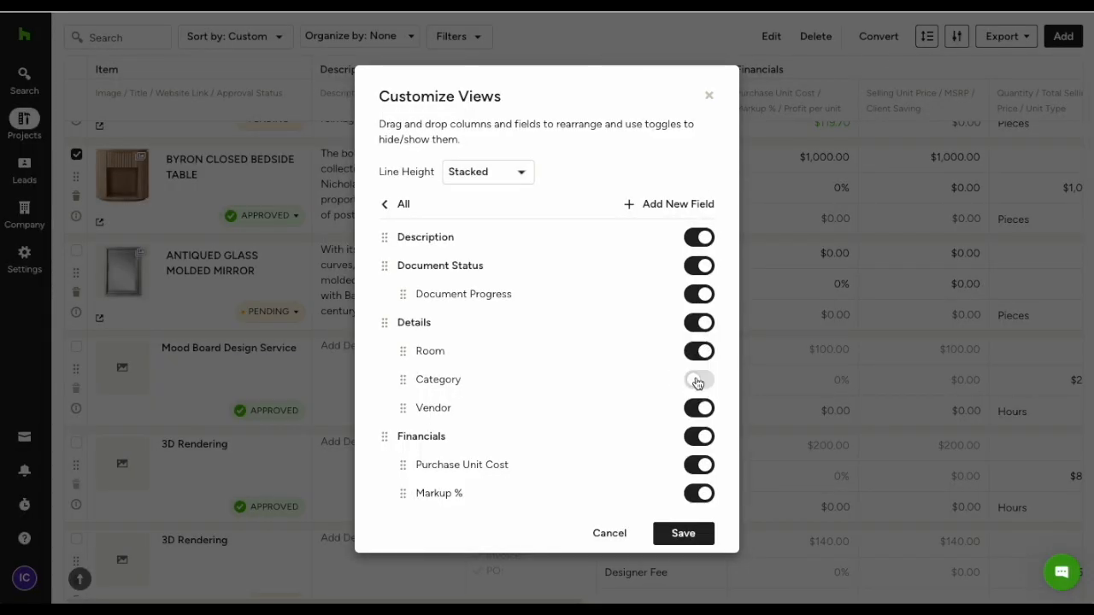
{"action": "scroll", "coordinate": [697, 382], "scroll_direction": "down", "scroll_amount": 3}
{"action": "scroll", "coordinate": [698, 382], "scroll_direction": "down", "scroll_amount": 5}
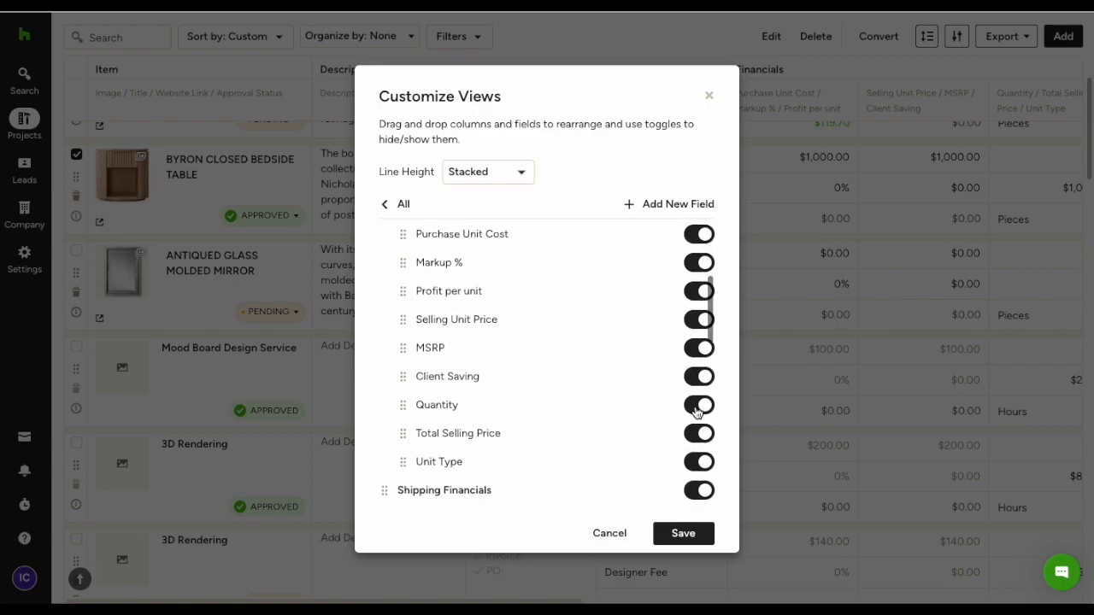
{"action": "left_click", "coordinate": [697, 331]}
{"action": "scroll", "coordinate": [681, 422], "scroll_direction": "down", "scroll_amount": 10}
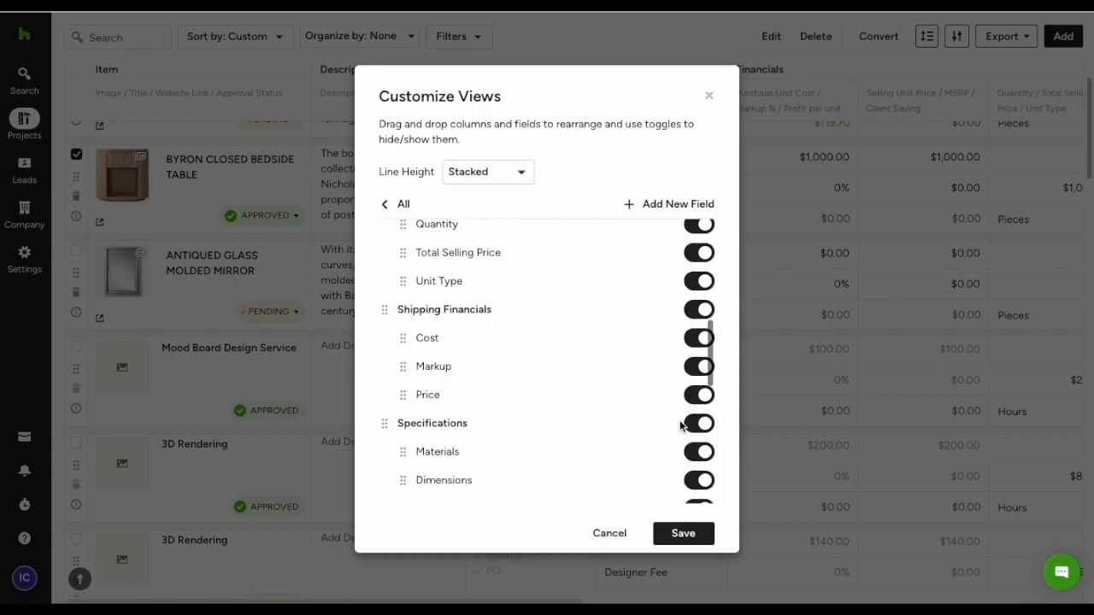
{"action": "scroll", "coordinate": [682, 424], "scroll_direction": "down", "scroll_amount": 8}
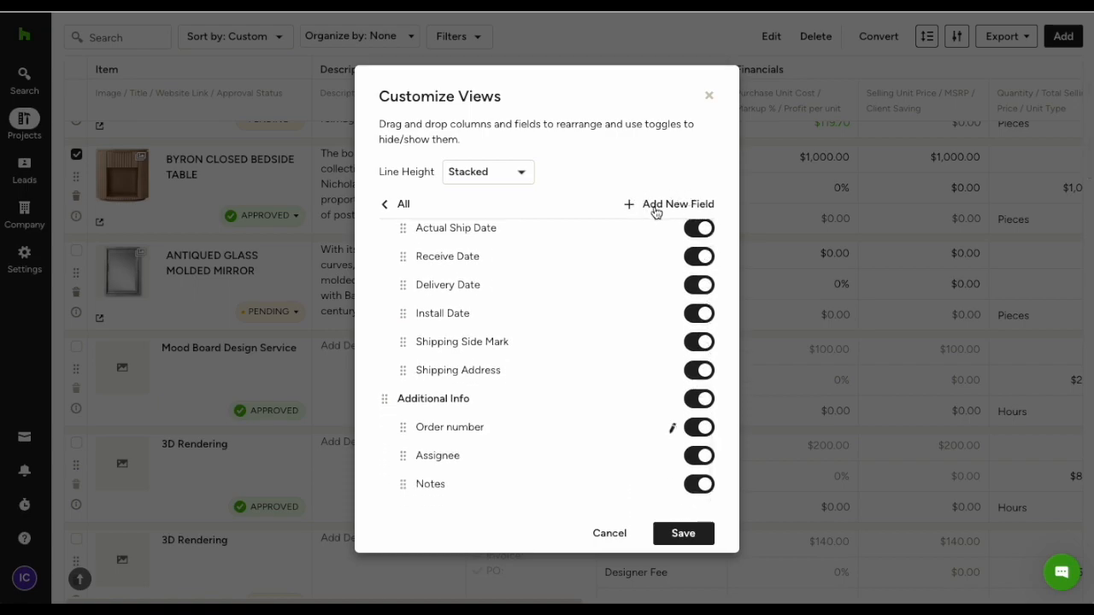
- Add a new custom field named Tracking Number with the field type Text Field to the All view
{"action": "left_click", "coordinate": [405, 205]}
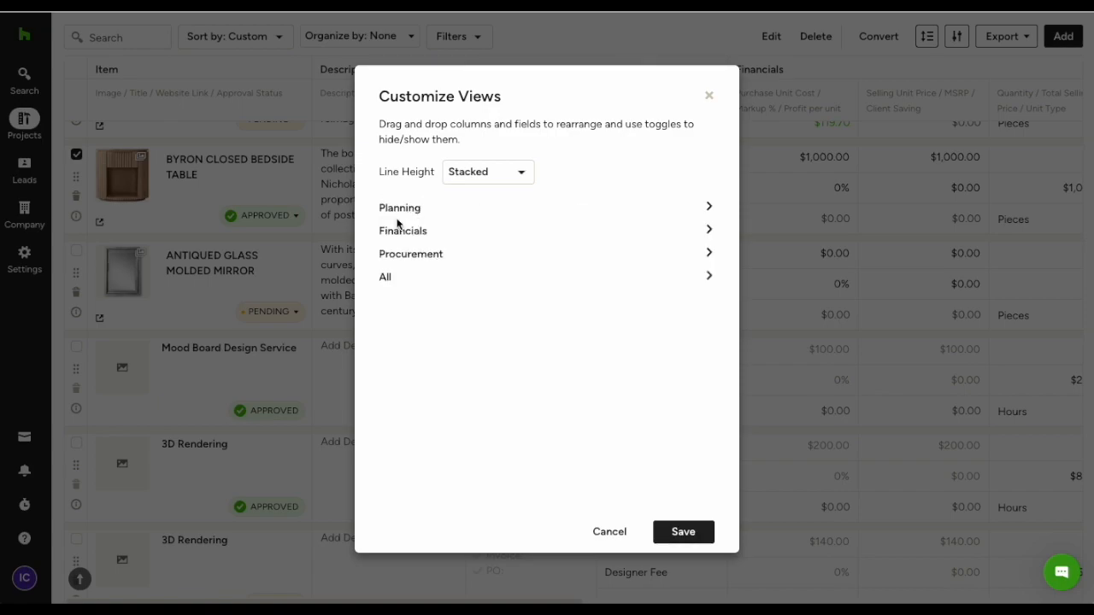
{"action": "left_click", "coordinate": [386, 280]}
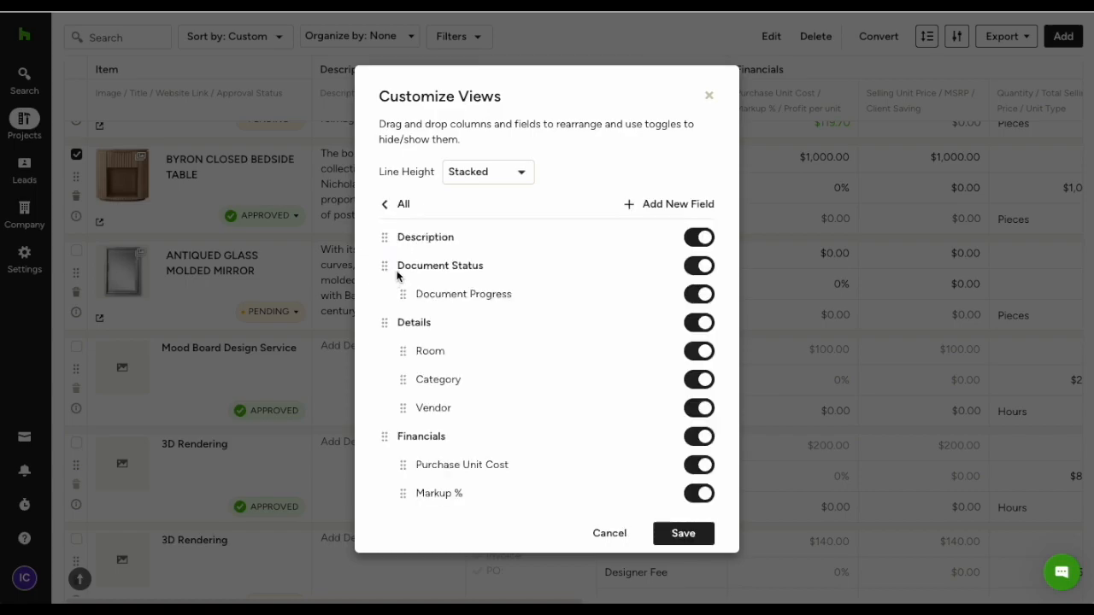
{"action": "left_click", "coordinate": [679, 208]}
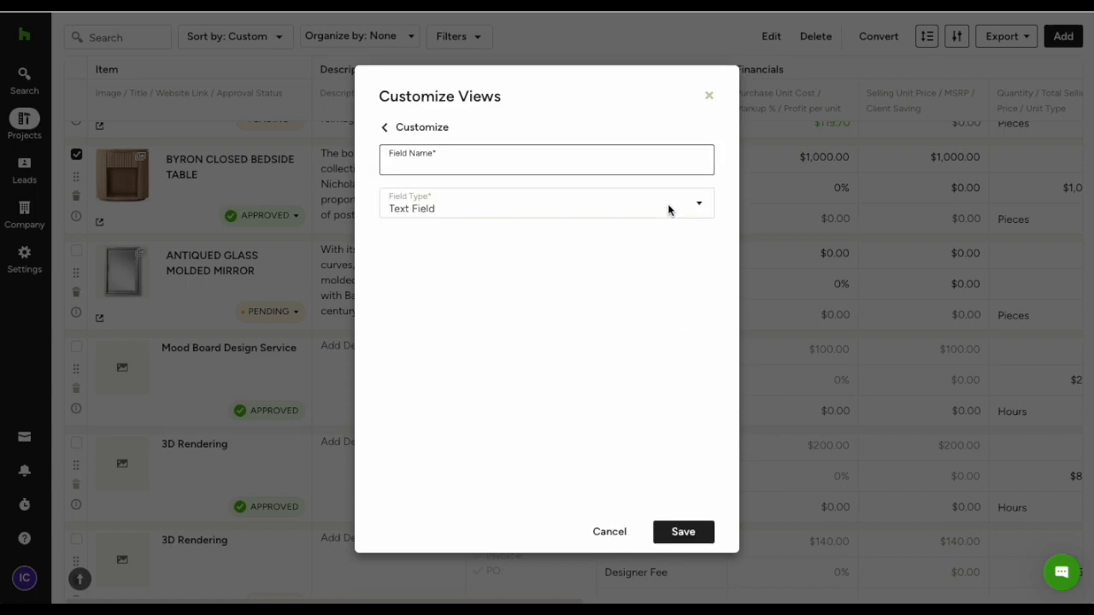
{"action": "type", "text": "Tracking Number"}
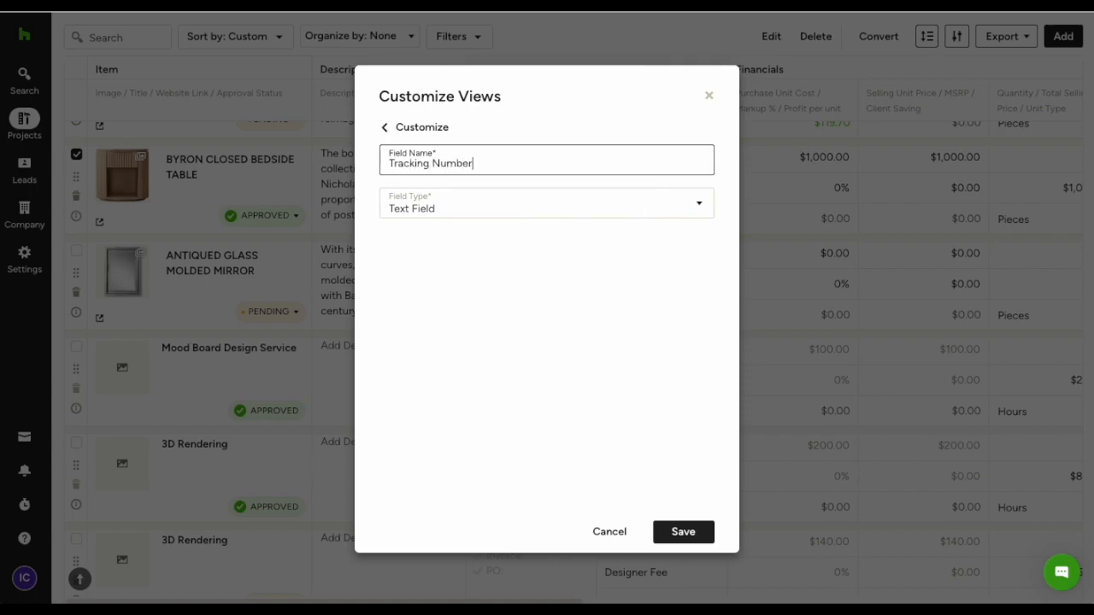
{"action": "left_click", "coordinate": [645, 216]}
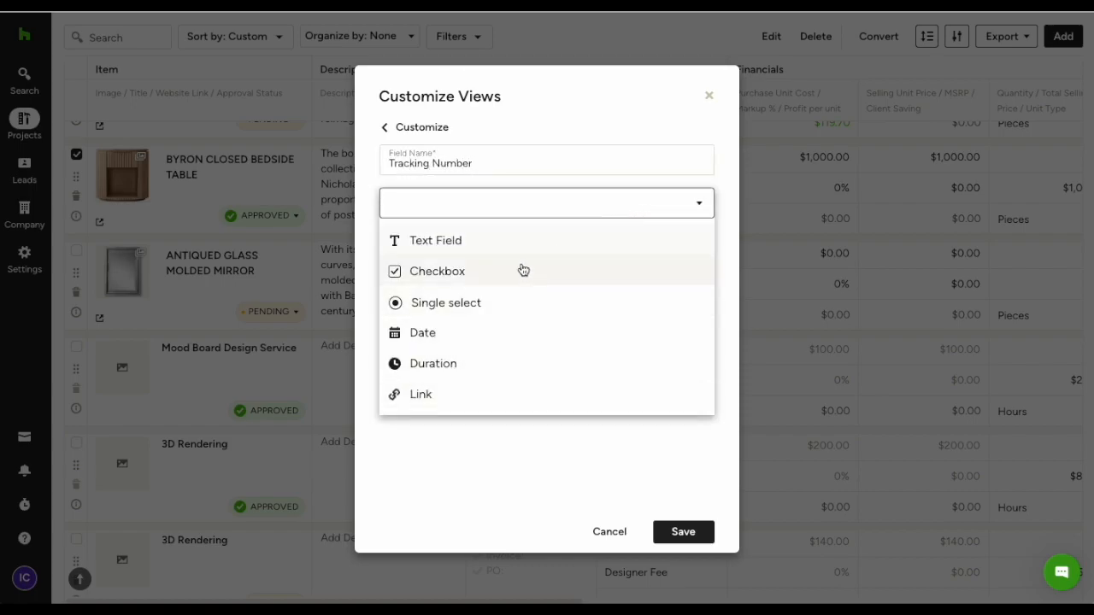
{"action": "left_click", "coordinate": [504, 246]}
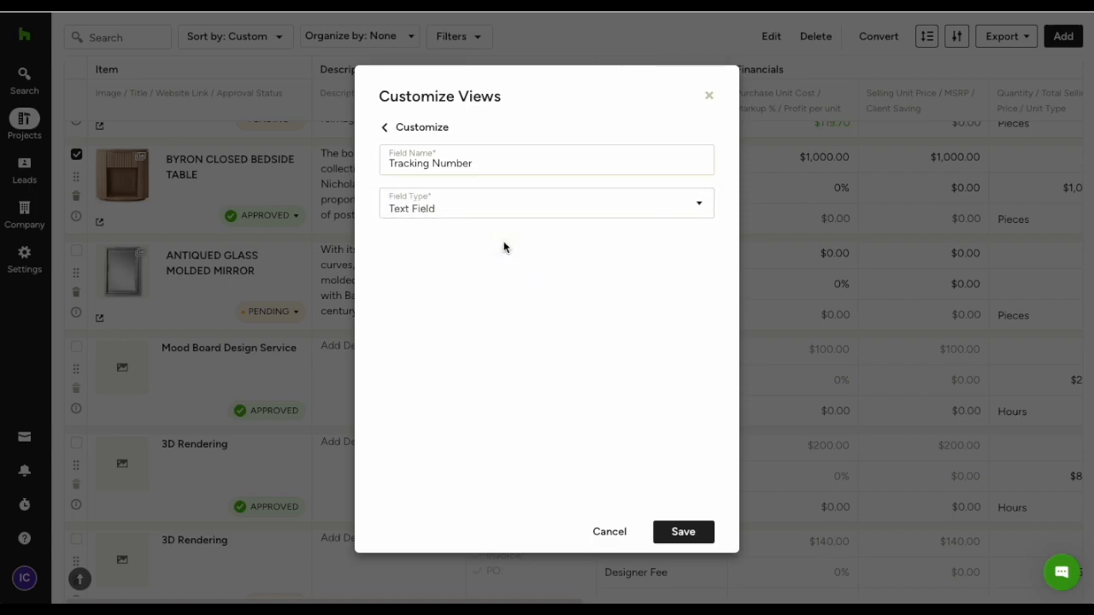
{"action": "left_click", "coordinate": [691, 535]}
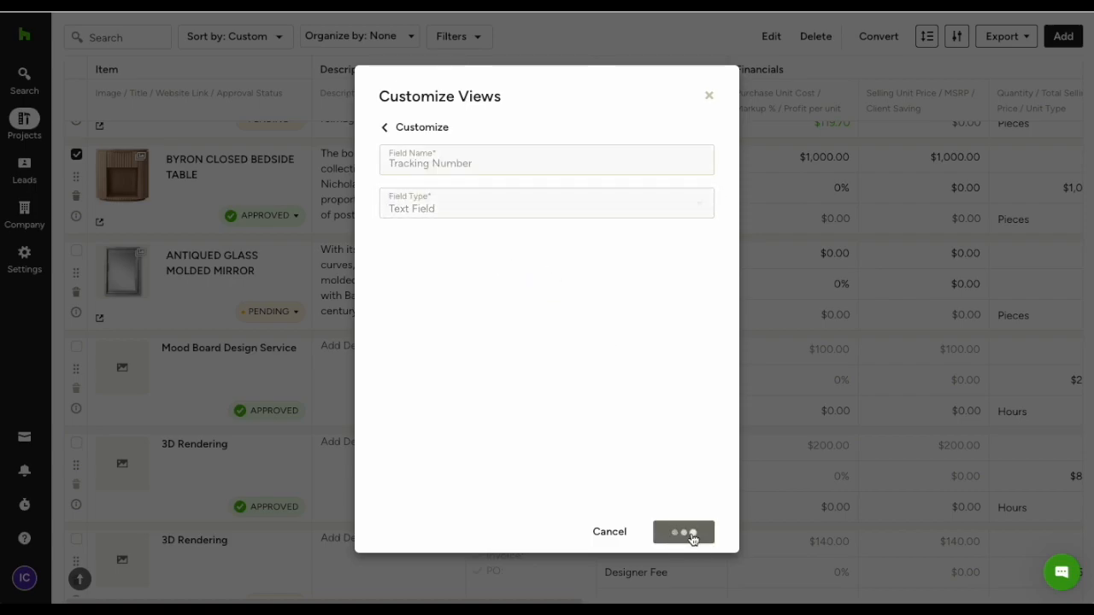
- Place the Tracking Number field between Order number and Assignee under Additional Info, and save the customized view
{"action": "scroll", "coordinate": [488, 399], "scroll_direction": "down", "scroll_amount": 10}
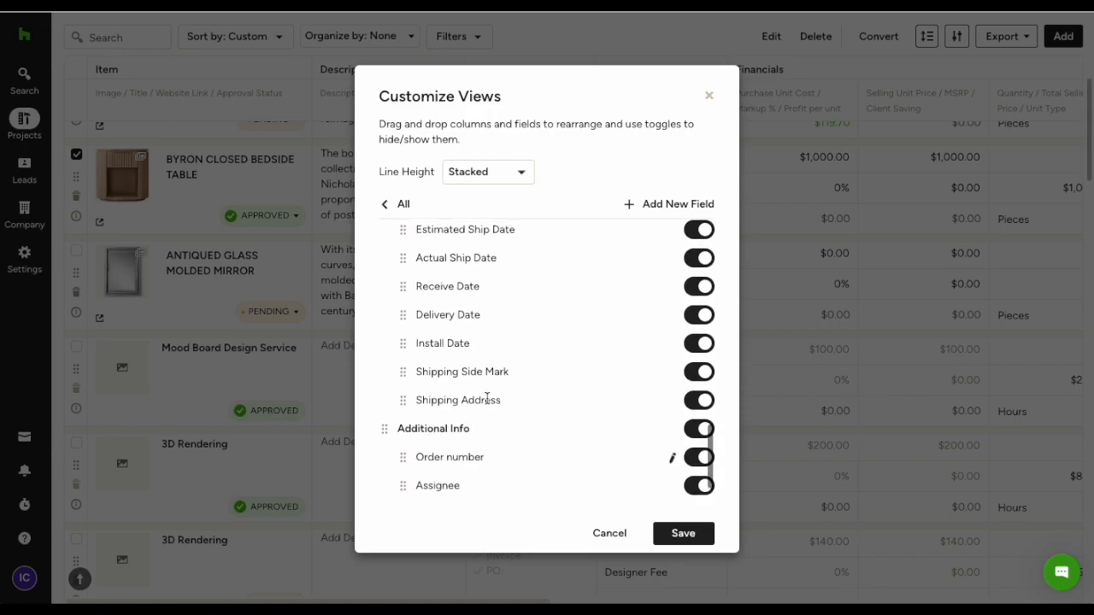
{"action": "left_click_drag", "start_coordinate": [404, 492], "coordinate": [402, 424]}
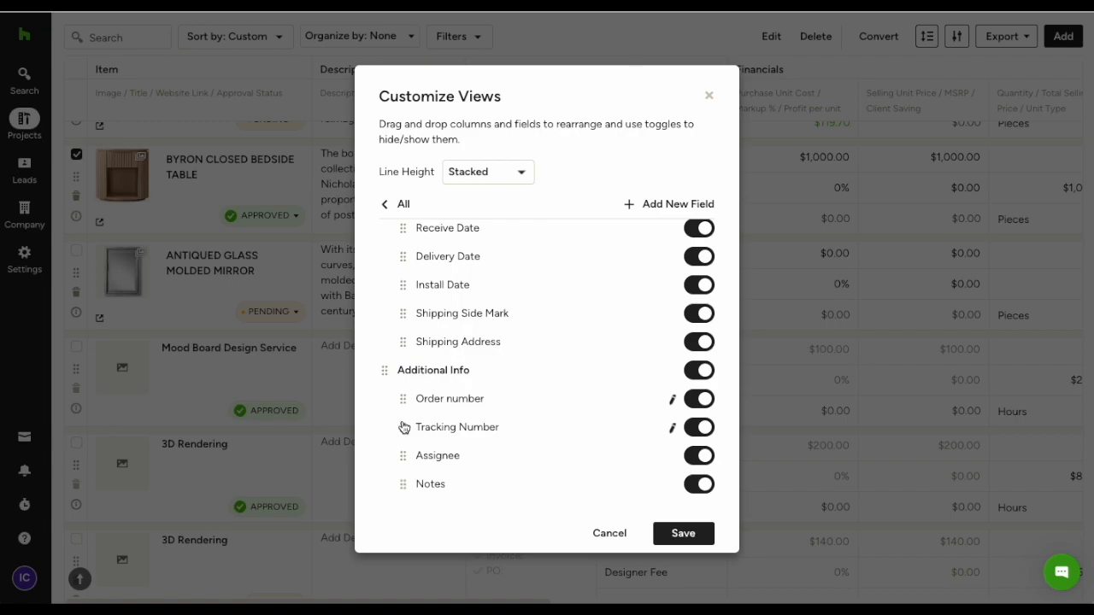
{"action": "left_click", "coordinate": [683, 534]}
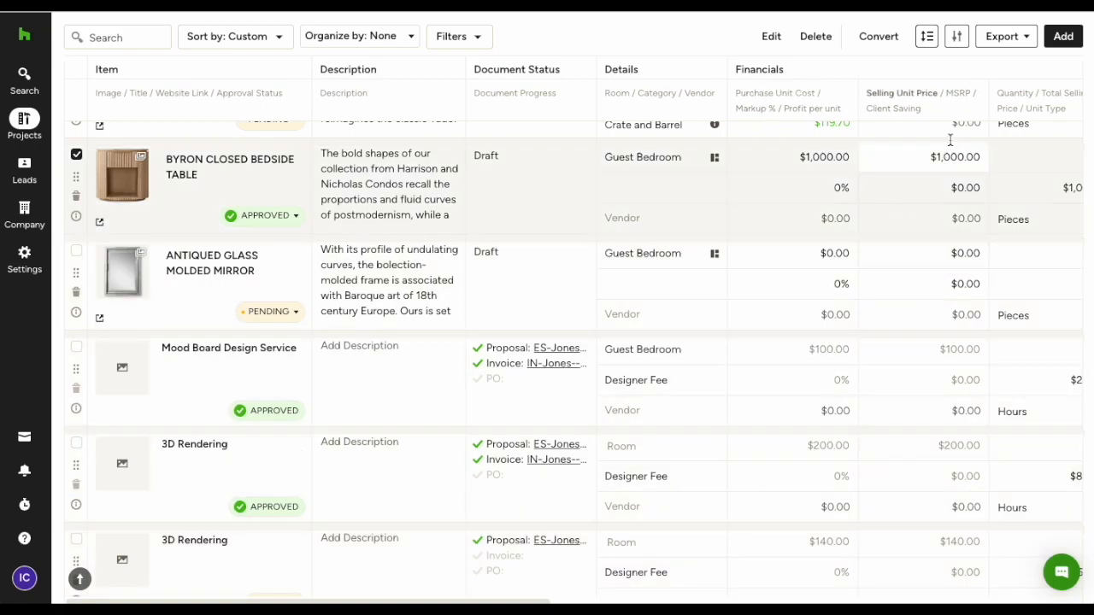
- Examine the Item Details and General Details options for downloading an FFE Schedule (PDF), and cancel the export
{"action": "left_click", "coordinate": [1027, 43]}
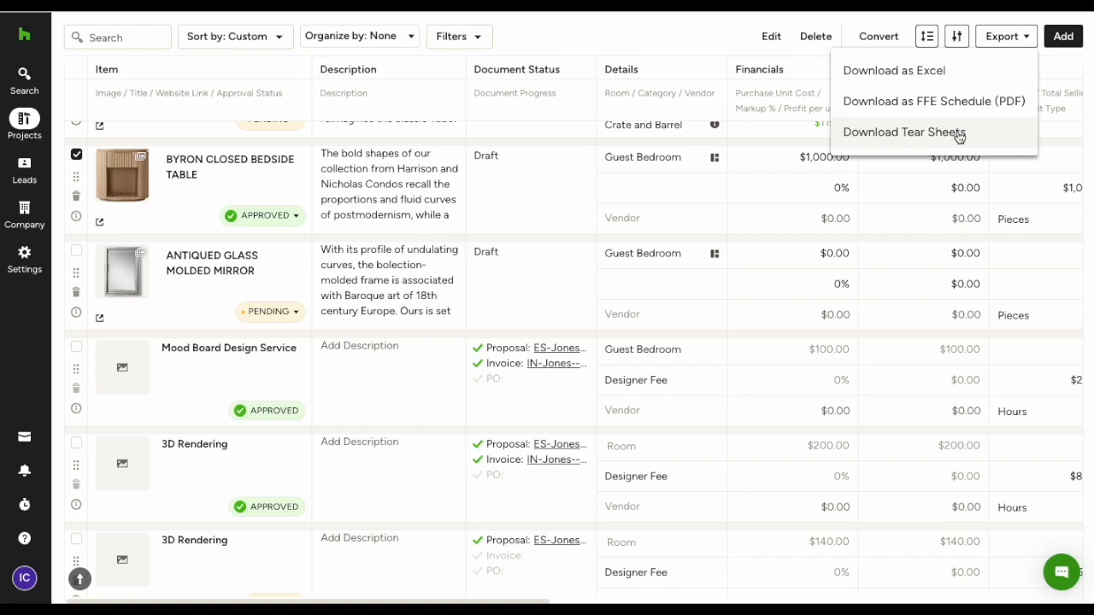
{"action": "left_click", "coordinate": [960, 101]}
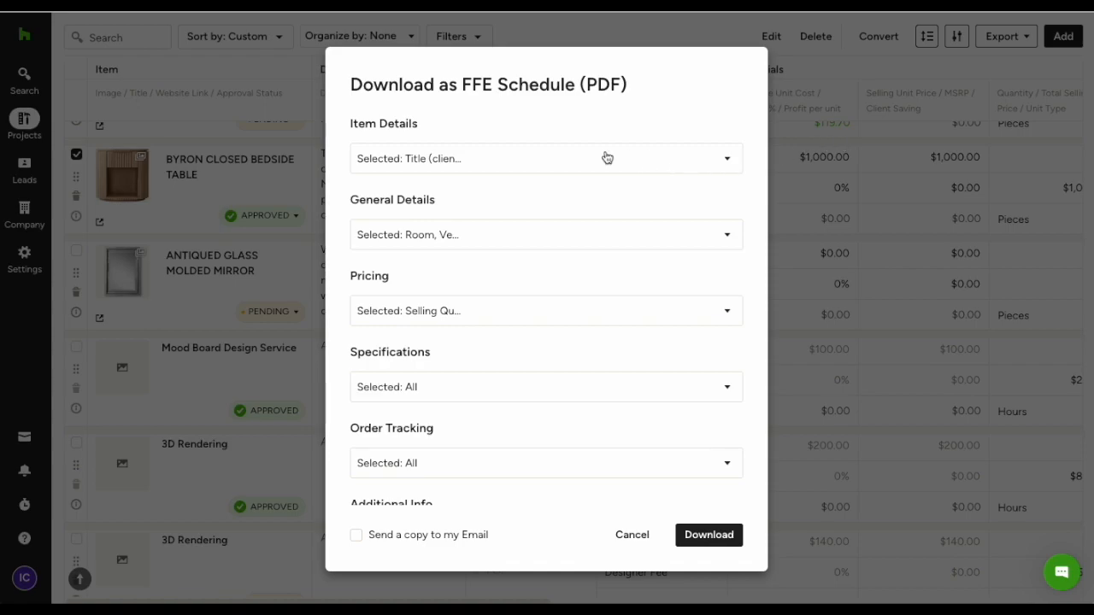
{"action": "left_click", "coordinate": [648, 157]}
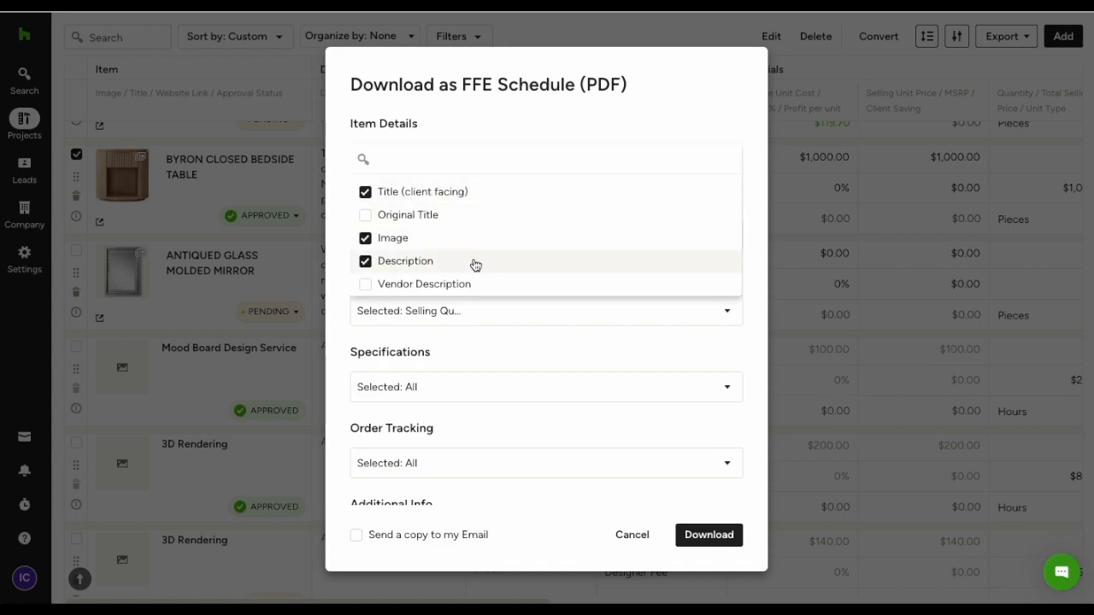
{"action": "left_click", "coordinate": [578, 142]}
{"action": "left_click", "coordinate": [689, 235]}
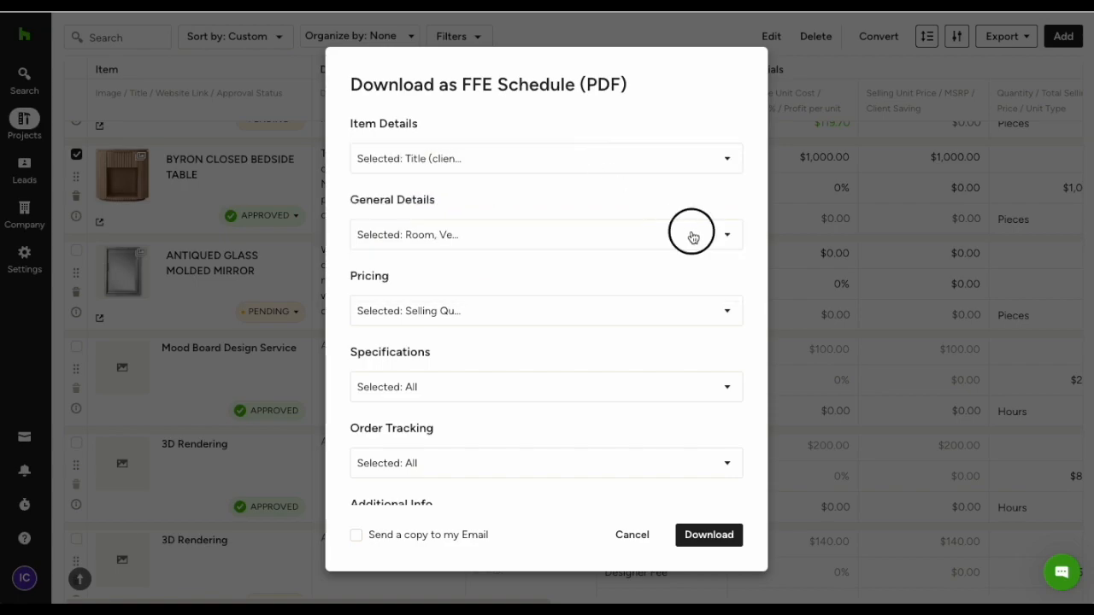
{"action": "left_click", "coordinate": [751, 221]}
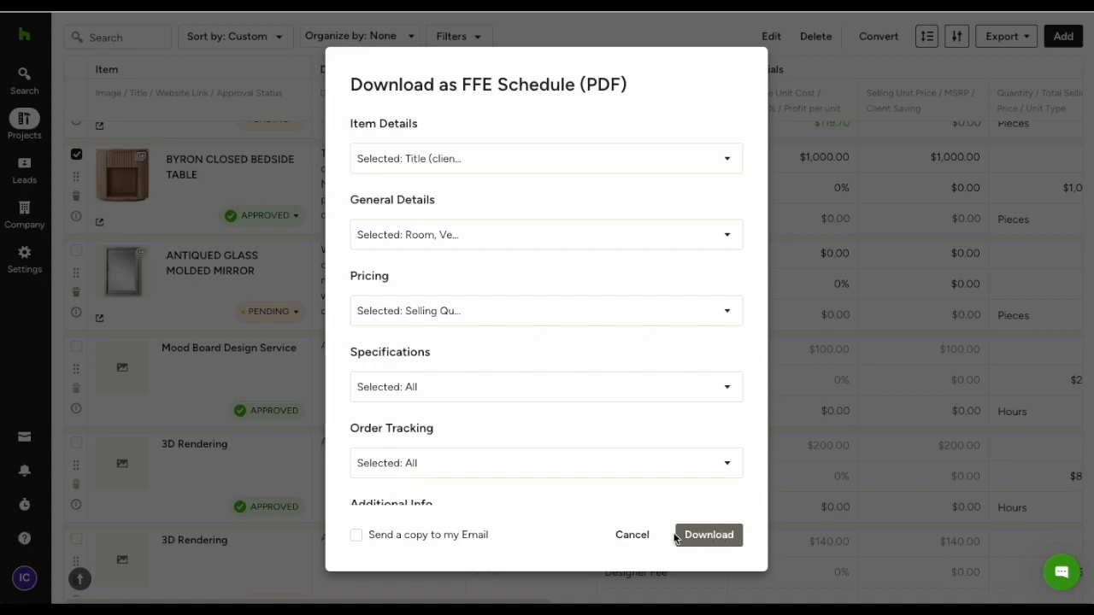
{"action": "left_click", "coordinate": [627, 536]}
- Filter the items in the All view to those with the document status Draft
{"action": "scroll", "coordinate": [626, 538], "scroll_direction": "up", "scroll_amount": 5}
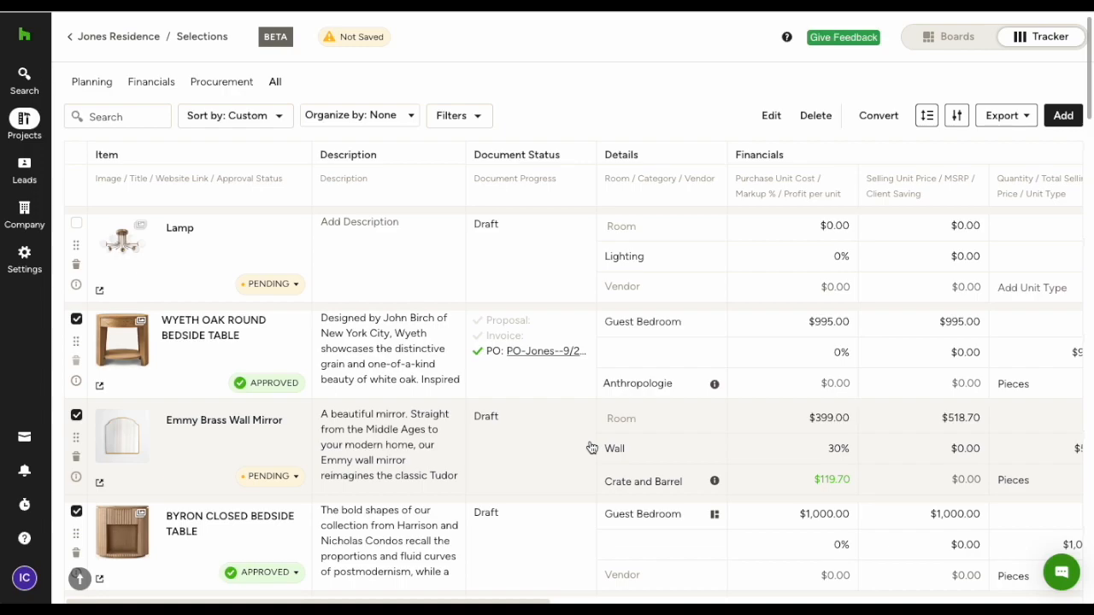
{"action": "left_click", "coordinate": [457, 115]}
{"action": "mouse_move", "coordinate": [522, 179]}
{"action": "left_click", "coordinate": [609, 189]}
{"action": "left_click", "coordinate": [554, 368]}
- Add the Lamp to the selected items, view the options for converting them to a proposal or invoice, and cancel
{"action": "scroll", "coordinate": [552, 366], "scroll_direction": "down", "scroll_amount": 2}
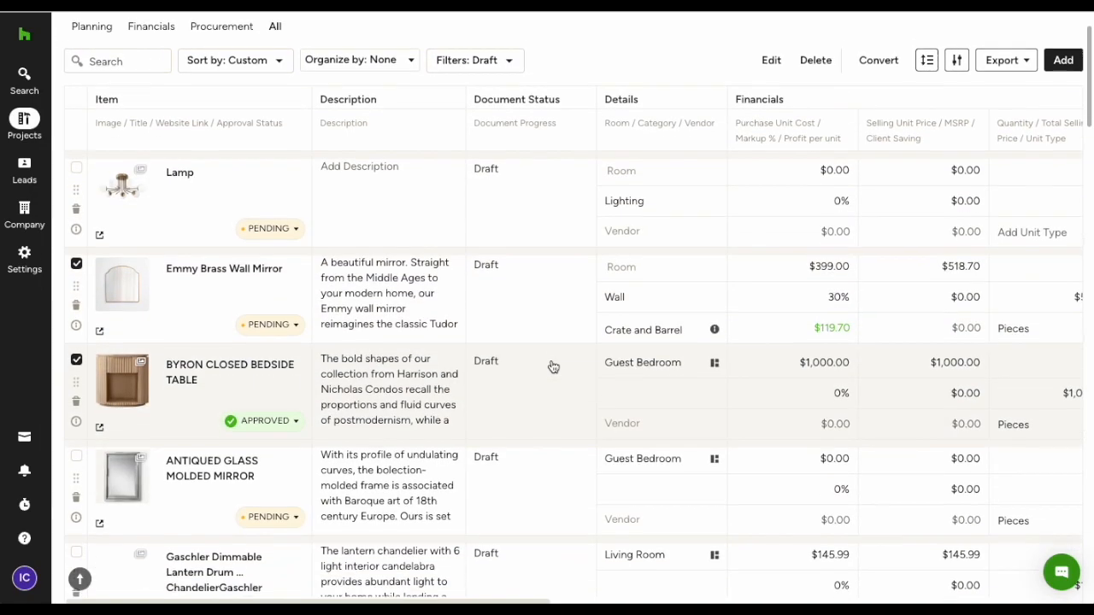
{"action": "left_click", "coordinate": [79, 145]}
{"action": "left_click", "coordinate": [872, 67]}
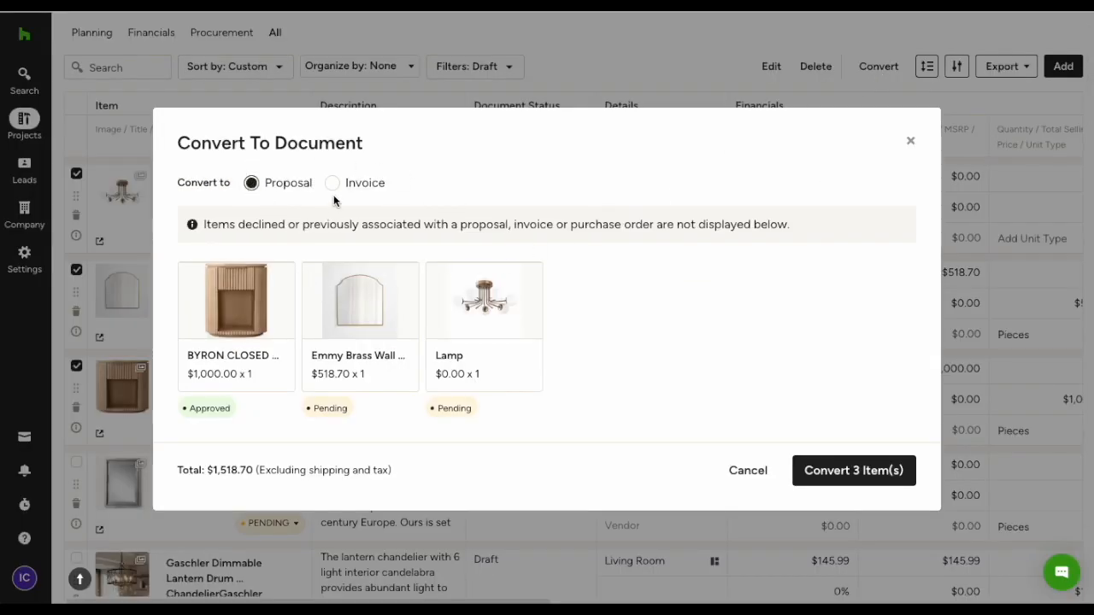
{"action": "left_click", "coordinate": [748, 471]}
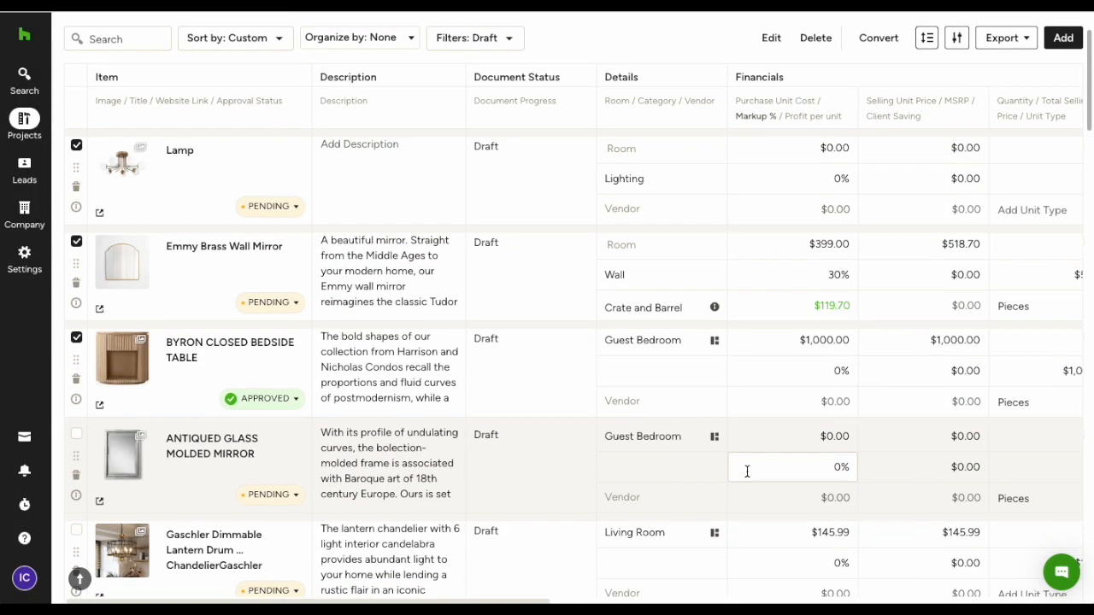